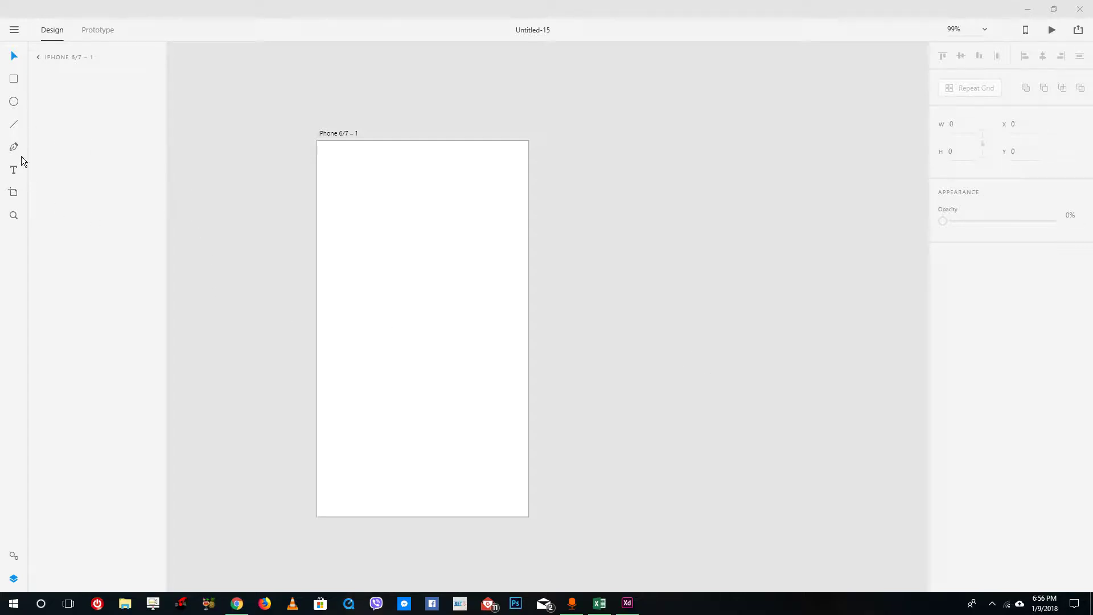
- Draw a rectangle about 87 by 125 on the iPhone 6/7 artboard, fill it with pink and save that colour as a swatch
{"action": "left_click", "coordinate": [13, 79]}
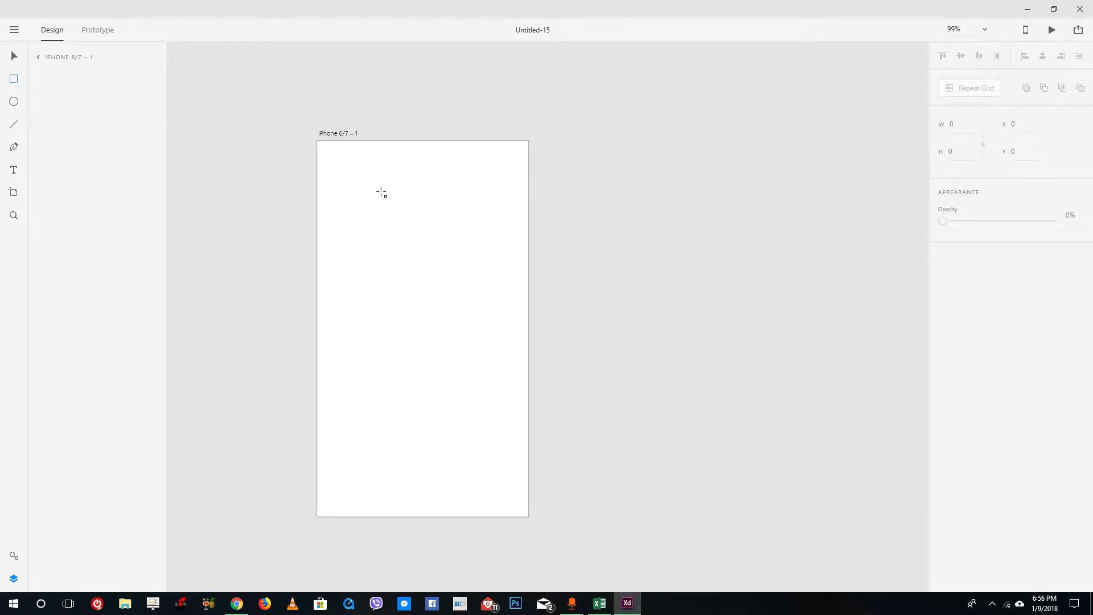
{"action": "left_click_drag", "start_coordinate": [380, 191], "coordinate": [430, 261]}
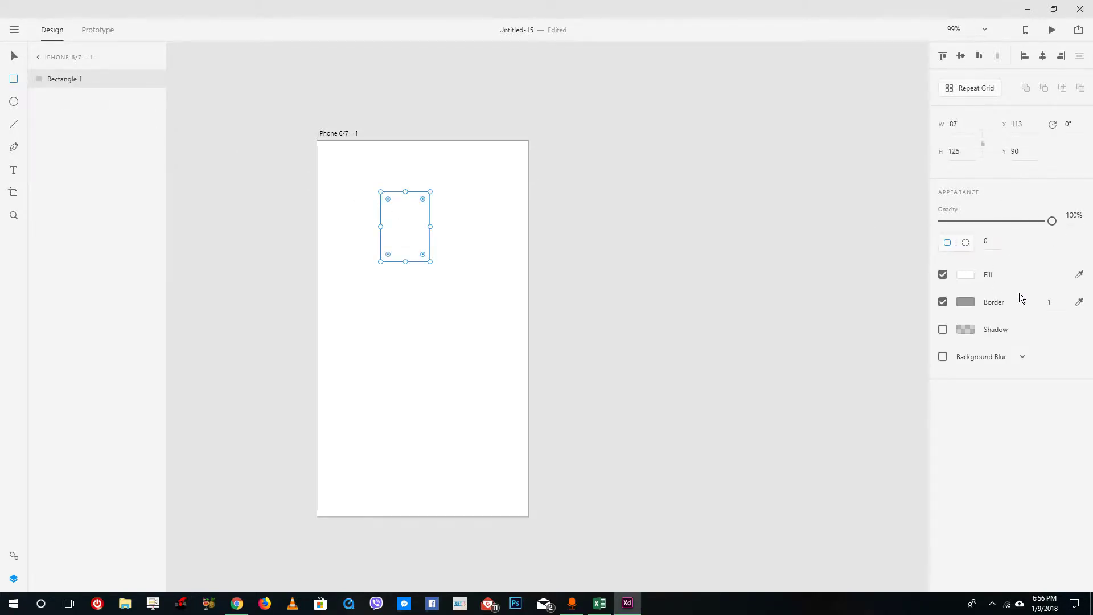
{"action": "left_click", "coordinate": [962, 277]}
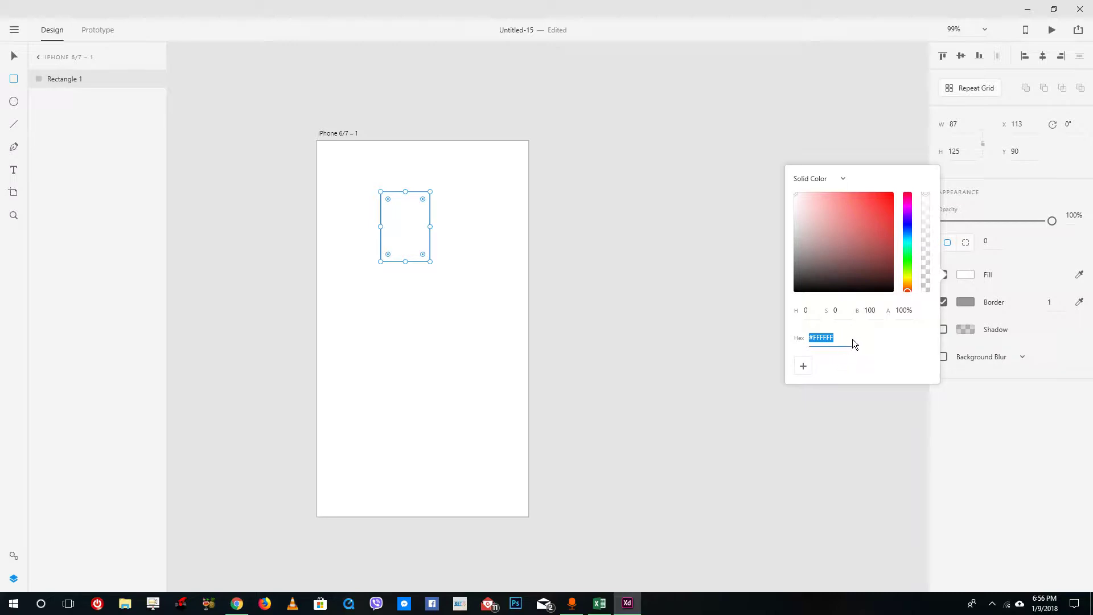
{"action": "left_click_drag", "start_coordinate": [907, 218], "coordinate": [908, 200]}
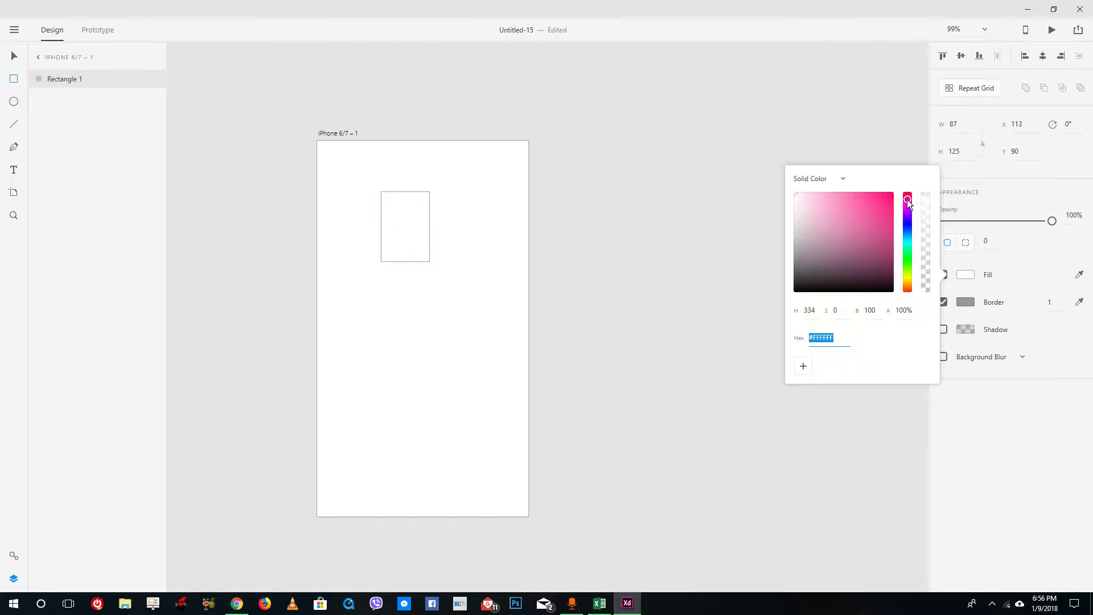
{"action": "left_click", "coordinate": [876, 206]}
{"action": "left_click", "coordinate": [803, 369]}
- Shift the rectangle's fill hue to blue, teal #27DBA4 and green #27DB27, saving each colour as a swatch
{"action": "left_click", "coordinate": [907, 224]}
{"action": "left_click", "coordinate": [802, 366]}
{"action": "left_click", "coordinate": [907, 246]}
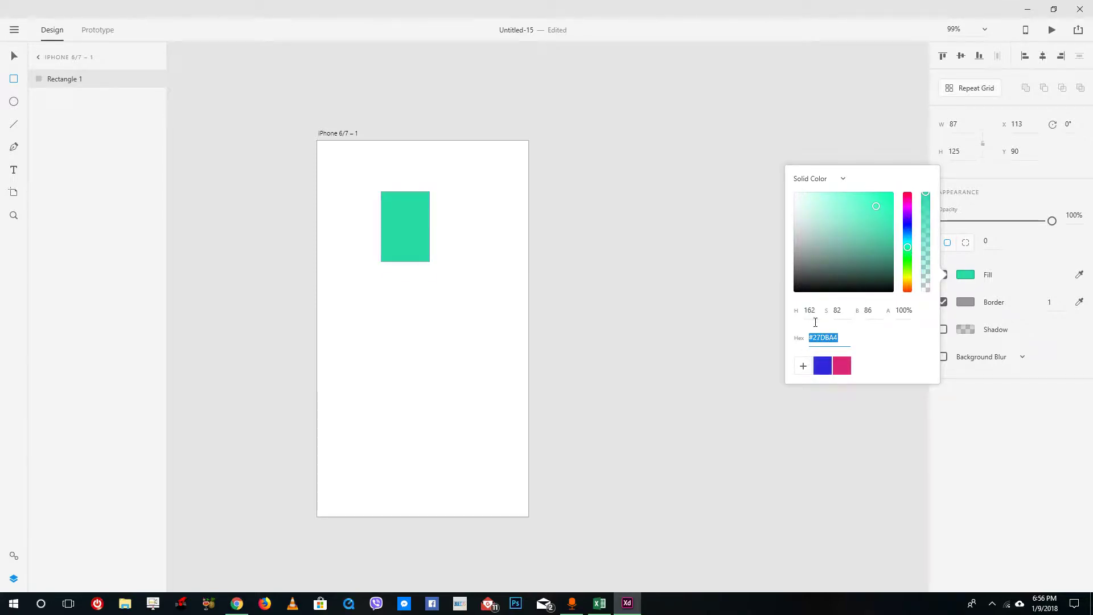
{"action": "left_click", "coordinate": [804, 365]}
{"action": "left_click", "coordinate": [907, 259]}
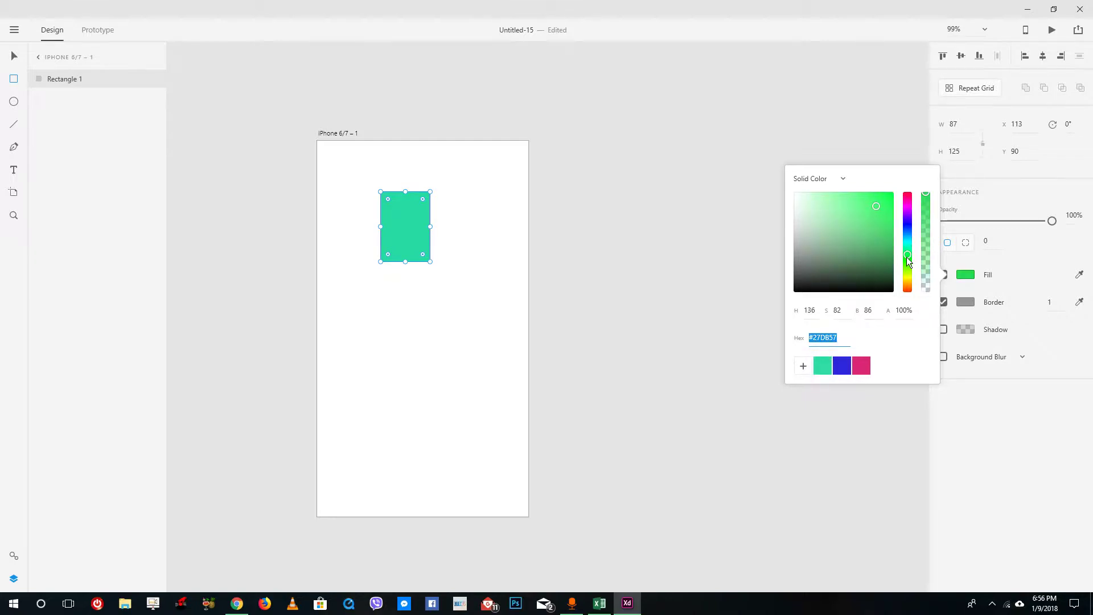
{"action": "left_click", "coordinate": [803, 365]}
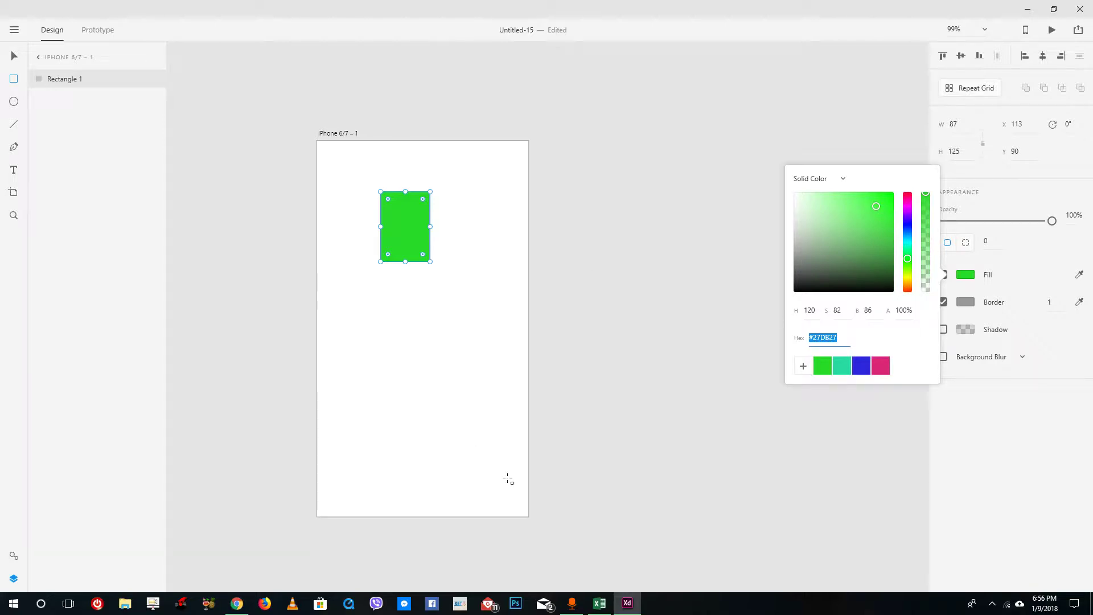
- Switch to the Adobe Color wheel in Chrome and compare the Monochromatic, Triad, Complementary, Compound and Shades colour rules, trying a blue base
{"action": "left_click", "coordinate": [240, 608]}
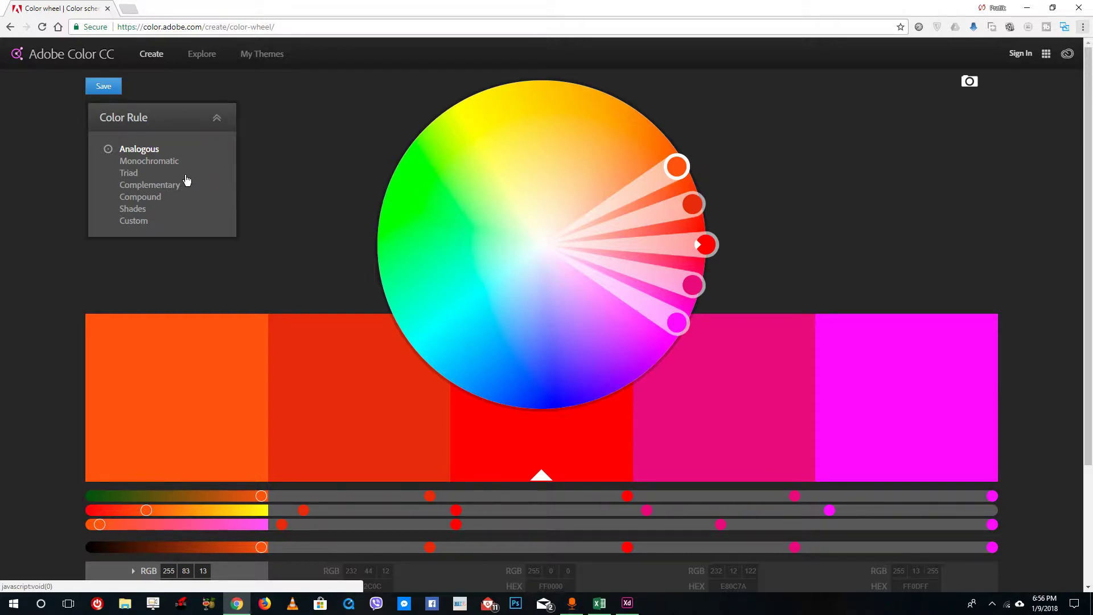
{"action": "left_click", "coordinate": [153, 165]}
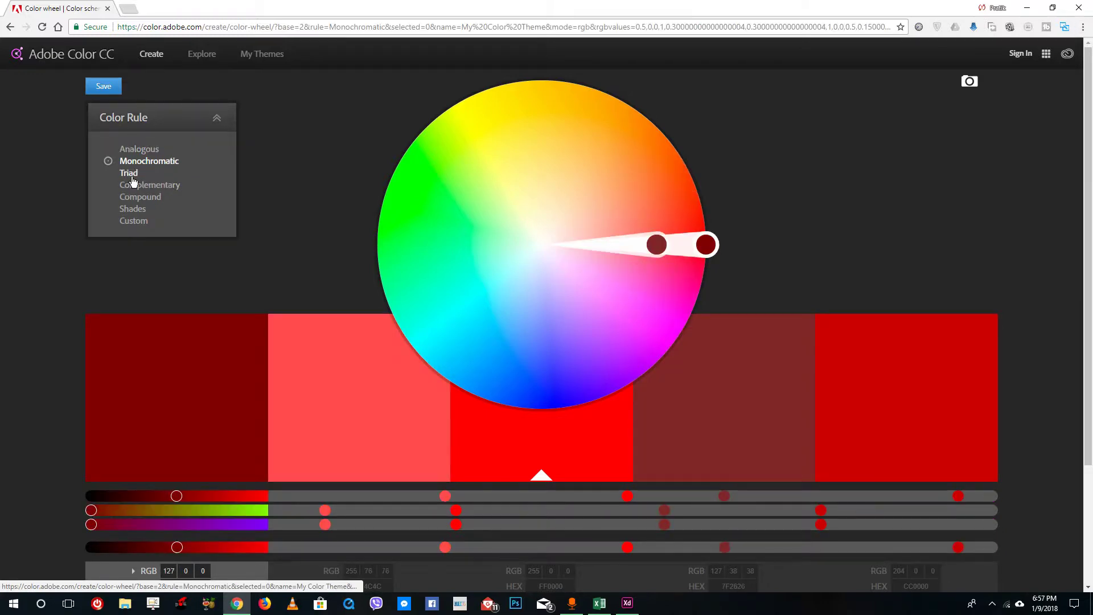
{"action": "left_click", "coordinate": [133, 174]}
{"action": "left_click", "coordinate": [167, 191]}
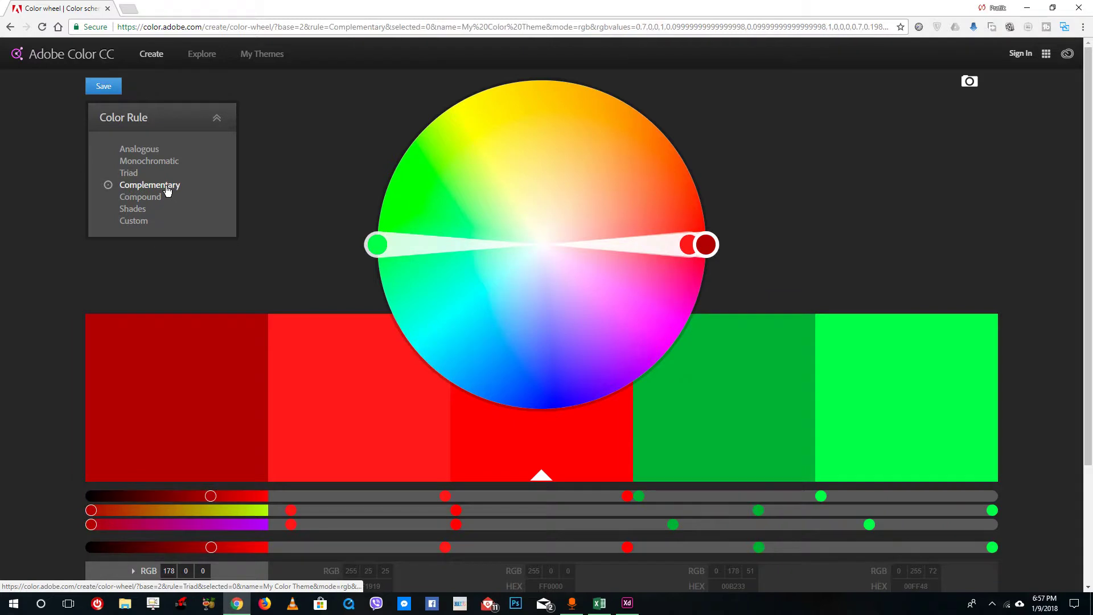
{"action": "left_click_drag", "start_coordinate": [685, 270], "coordinate": [530, 371]}
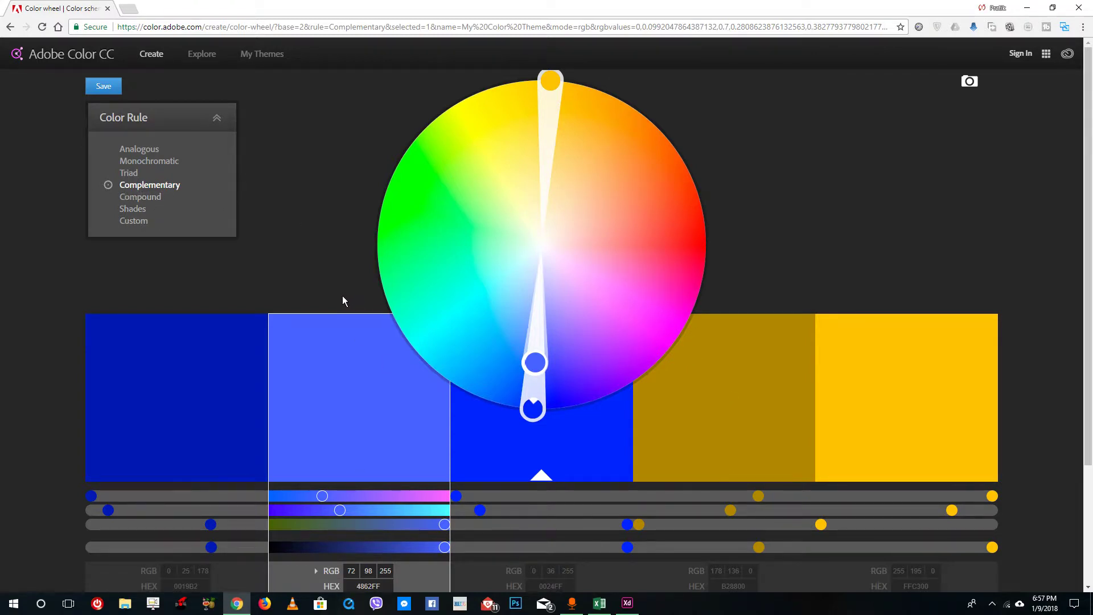
{"action": "left_click", "coordinate": [152, 200]}
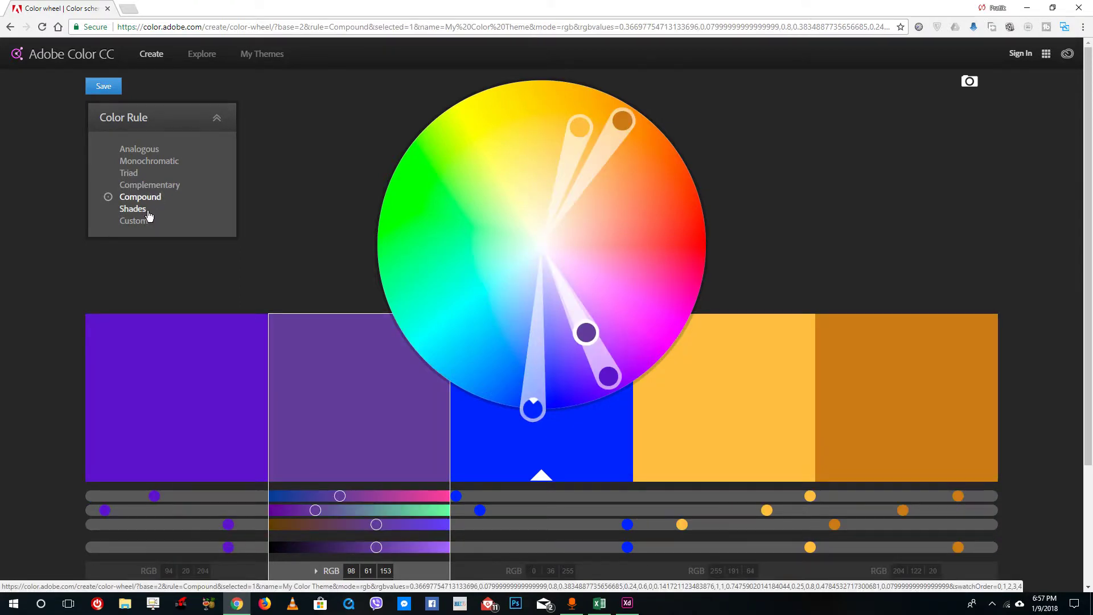
{"action": "left_click", "coordinate": [146, 210]}
- Apply the Analogous rule and adjust the wheel handles to a palette running from yellow-orange through red and magenta to purple
{"action": "left_click", "coordinate": [142, 150]}
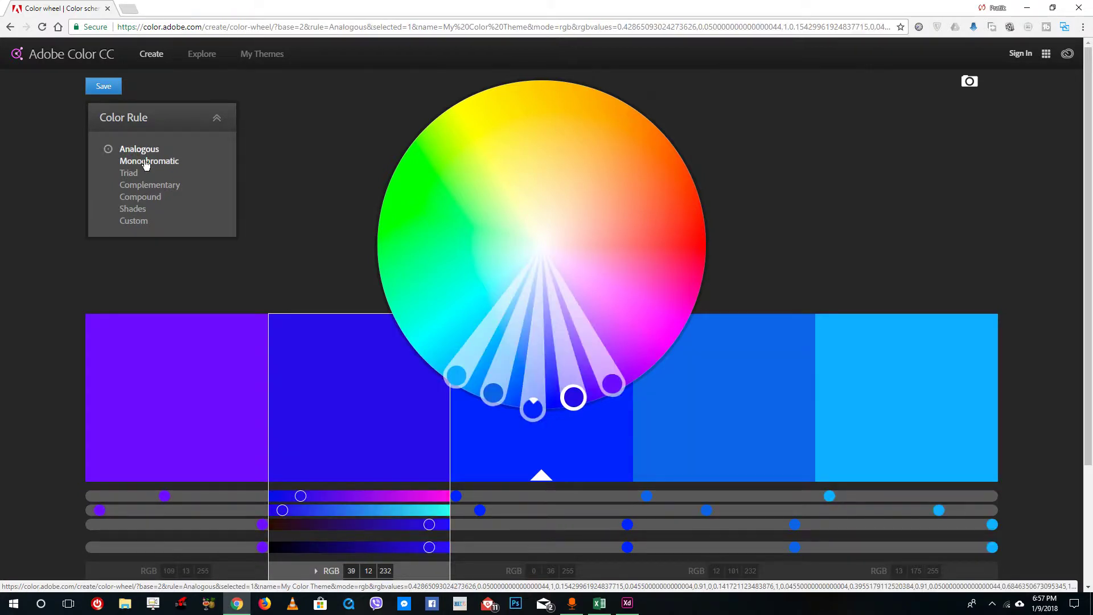
{"action": "left_click_drag", "start_coordinate": [543, 188], "coordinate": [716, 211]}
{"action": "left_click_drag", "start_coordinate": [695, 290], "coordinate": [674, 395]}
{"action": "left_click", "coordinate": [696, 387]}
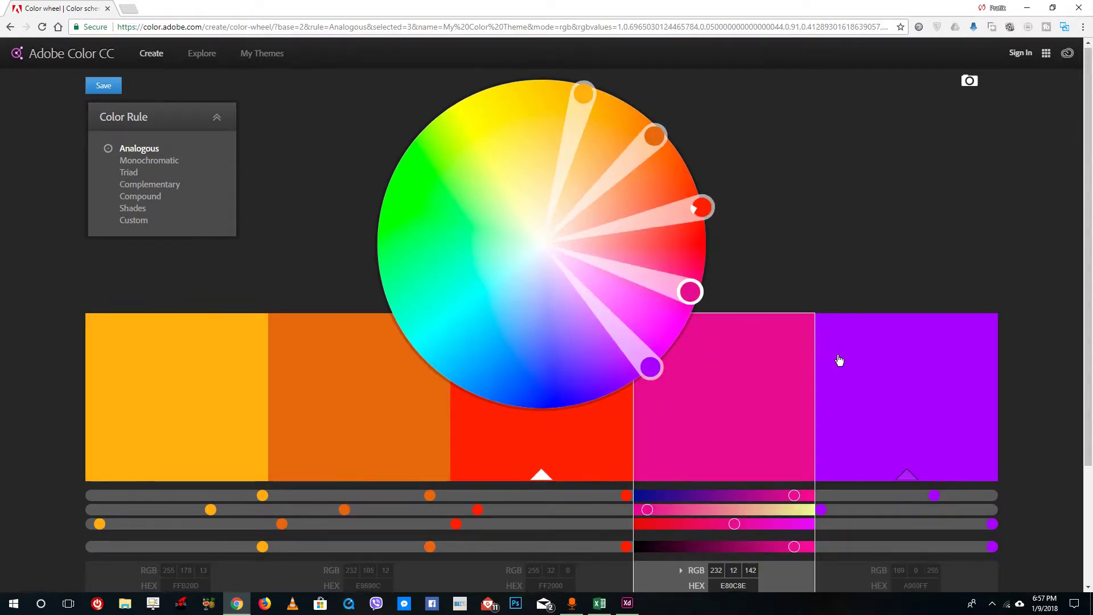
{"action": "scroll", "coordinate": [837, 361], "scroll_direction": "down", "scroll_amount": 2}
{"action": "scroll", "coordinate": [711, 313], "scroll_direction": "up", "scroll_amount": 2}
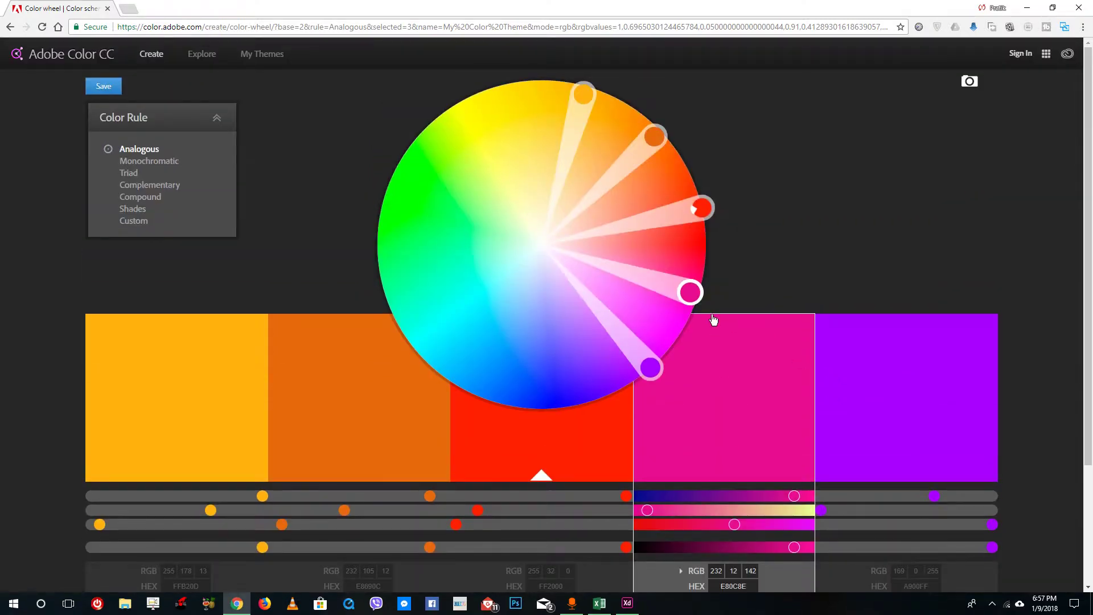
{"action": "scroll", "coordinate": [712, 313], "scroll_direction": "down", "scroll_amount": 2}
{"action": "scroll", "coordinate": [789, 146], "scroll_direction": "up", "scroll_amount": 2}
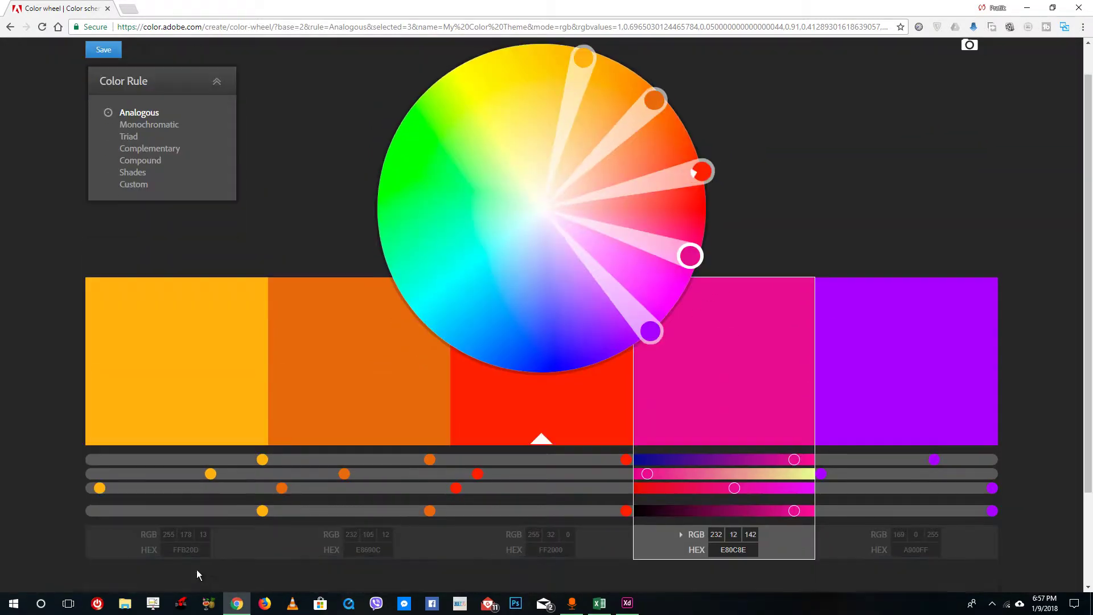
- Copy hex FFB20D from the yellow palette colour, apply it to the rectangle's fill in Adobe XD and save it as a swatch
{"action": "scroll", "coordinate": [197, 570], "scroll_direction": "down", "scroll_amount": 1}
{"action": "left_click", "coordinate": [202, 530]}
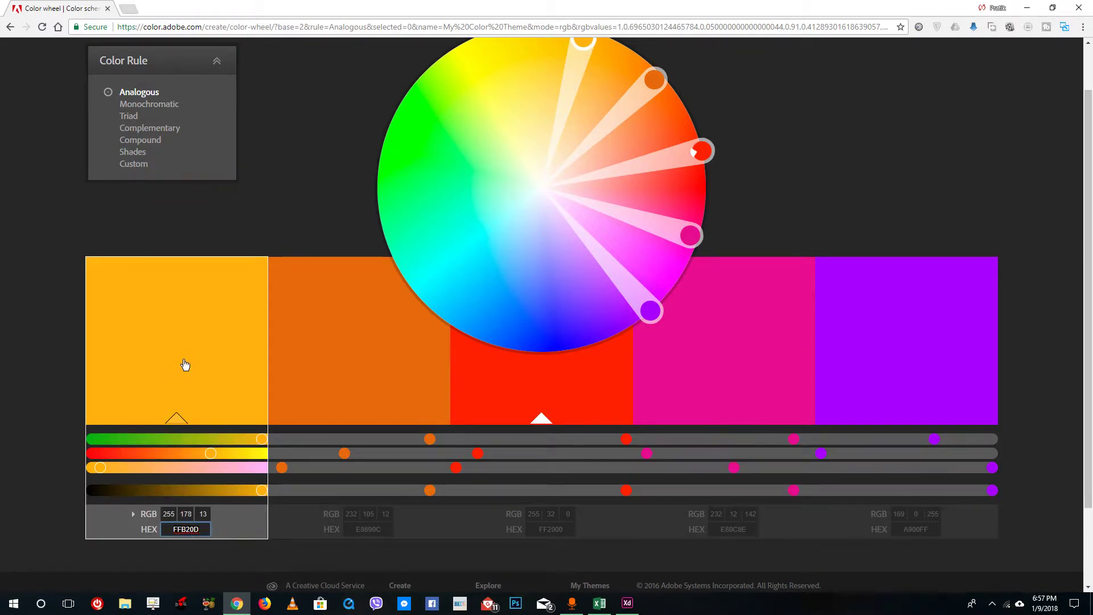
{"action": "left_click", "coordinate": [626, 603]}
{"action": "left_click_drag", "start_coordinate": [857, 339], "coordinate": [768, 342]}
{"action": "type", "text": "FFB20D"}
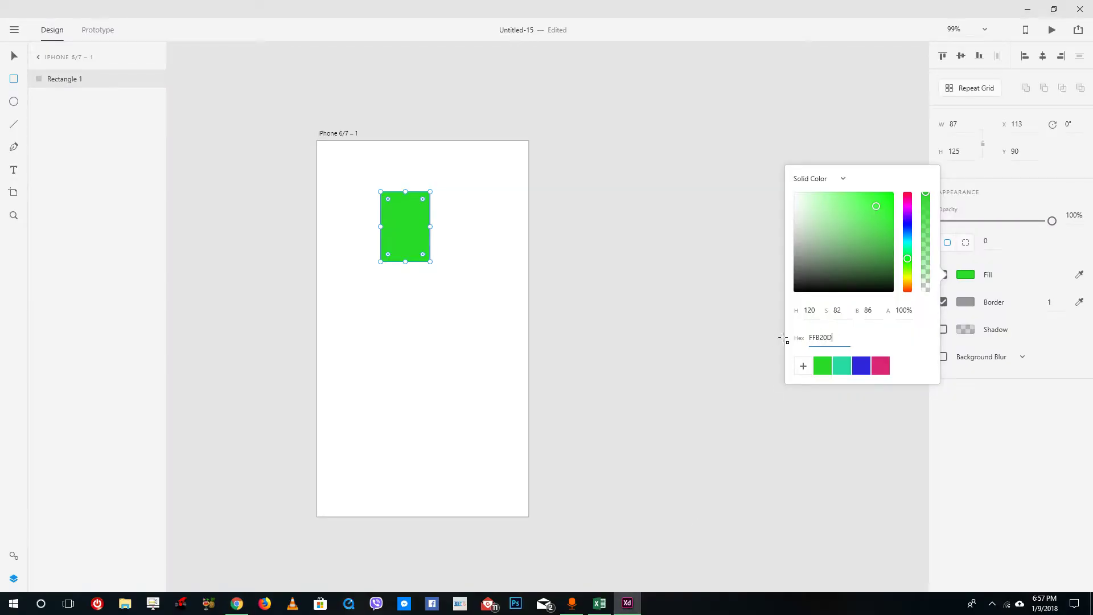
{"action": "key", "text": "Return"}
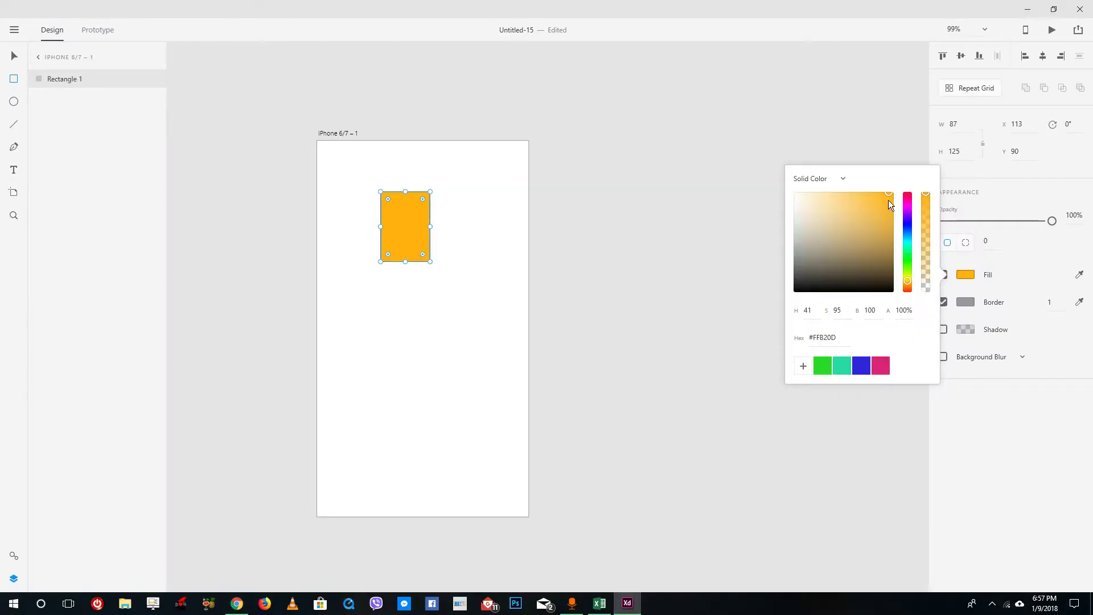
{"action": "left_click", "coordinate": [804, 366]}
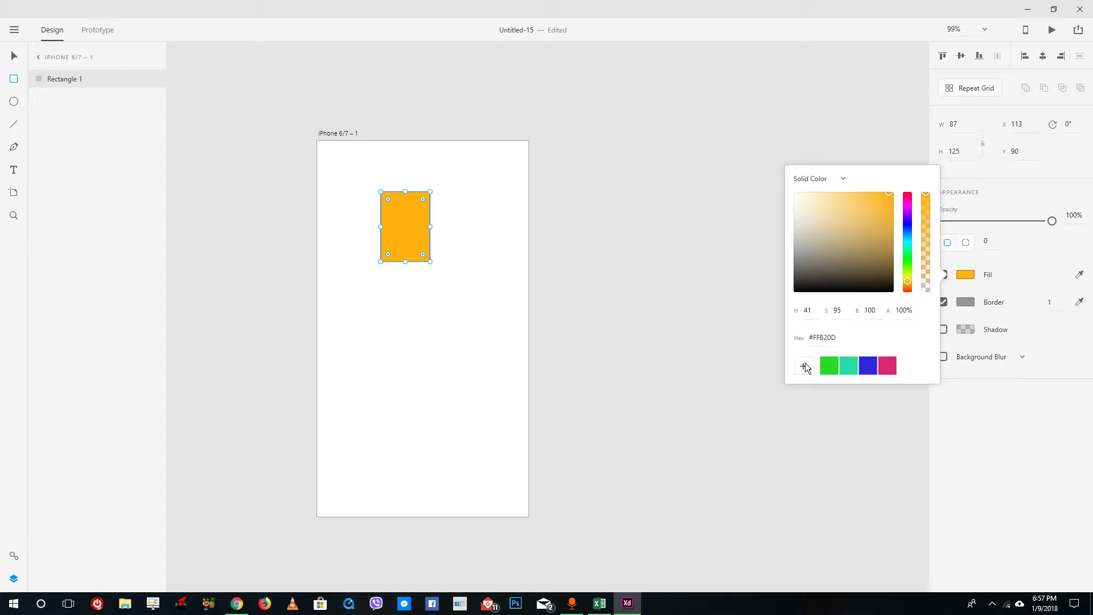
- Copy hex E80C8E from the browser palette's magenta colour, apply it to the rectangle's fill in Adobe XD and save it as a swatch
{"action": "left_click", "coordinate": [236, 604]}
{"action": "left_click", "coordinate": [364, 375]}
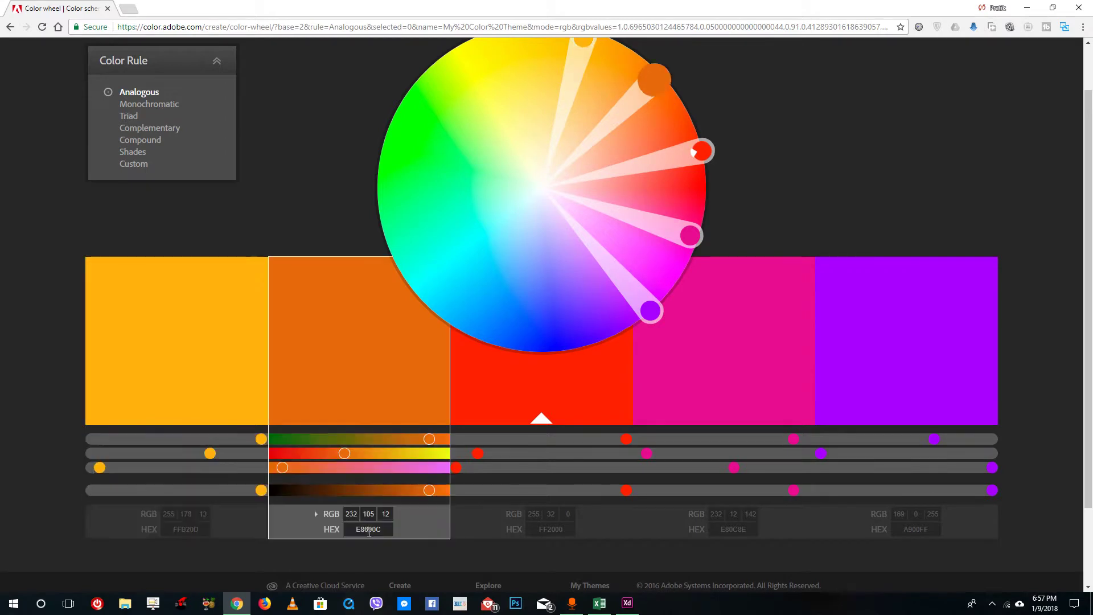
{"action": "left_click", "coordinate": [749, 528]}
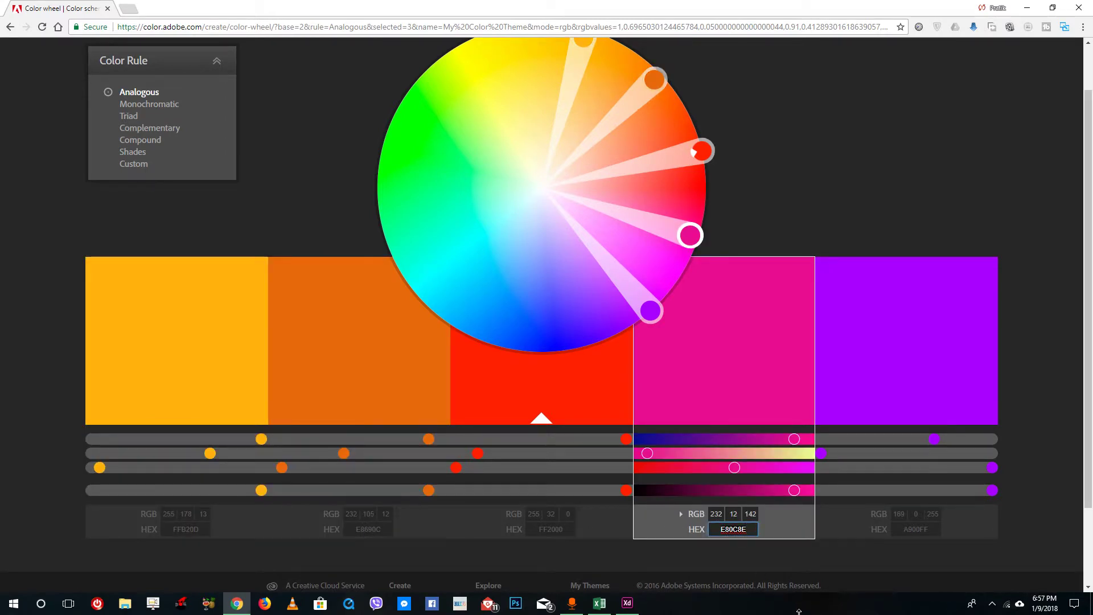
{"action": "left_click", "coordinate": [642, 609]}
{"action": "type", "text": "E80C8E"}
{"action": "key", "text": "Return"}
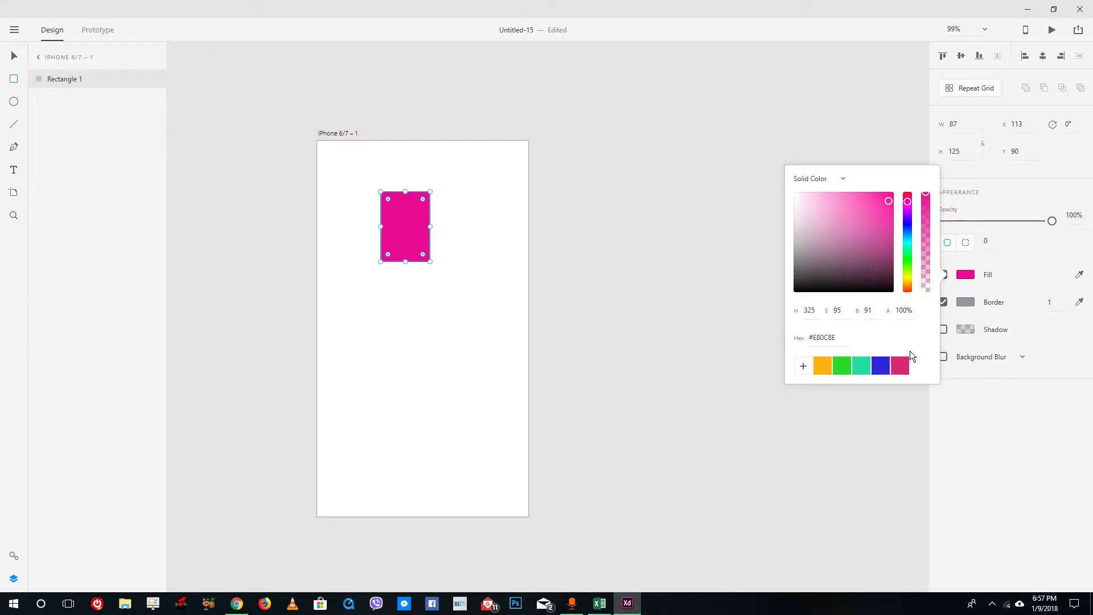
{"action": "left_click", "coordinate": [803, 366]}
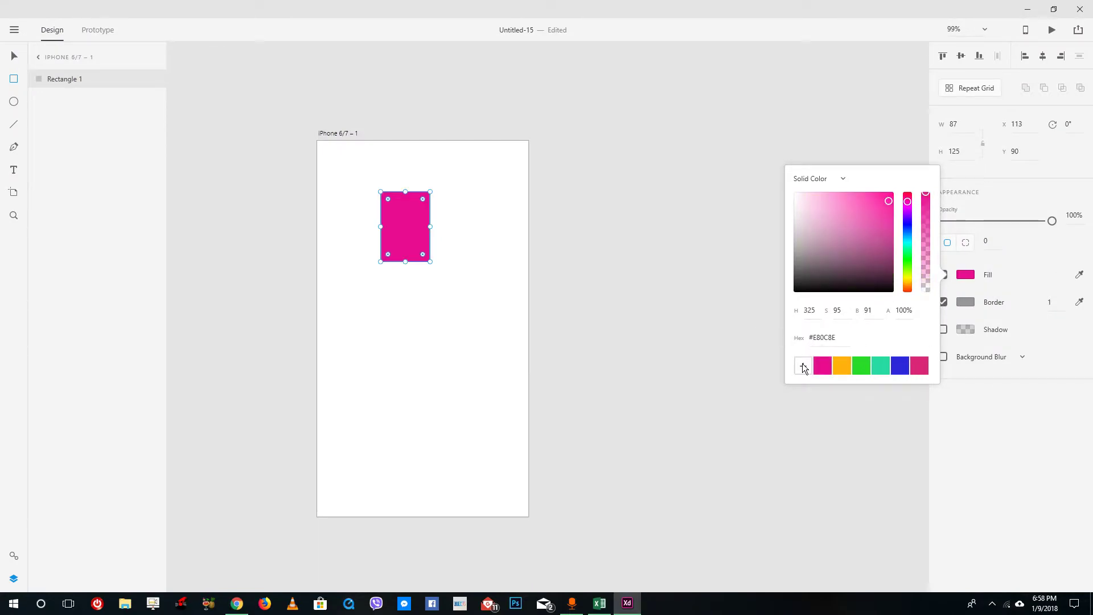
- Delete the magenta rectangle from the artboard
{"action": "left_click", "coordinate": [14, 58]}
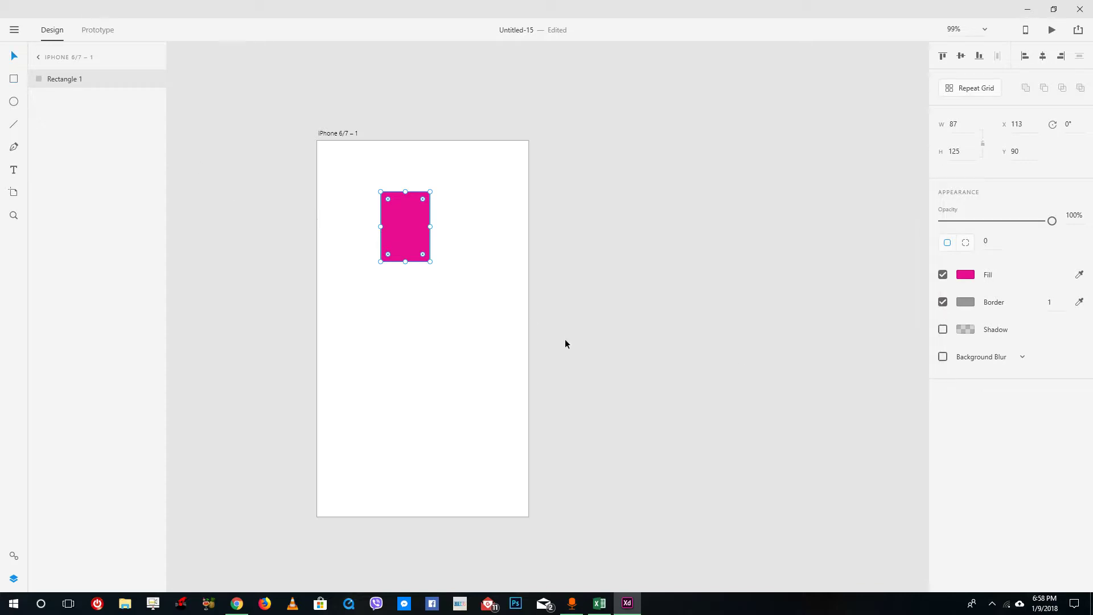
{"action": "key", "text": "Delete"}
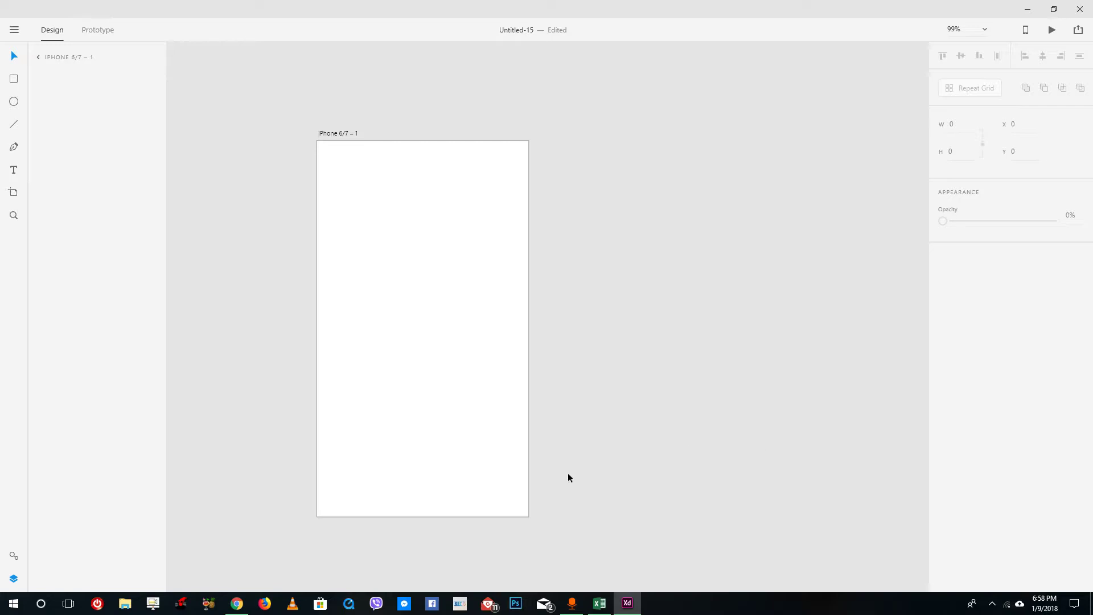
- Launch the Snipping Tool and capture the strip of five palette colours on the Adobe Color page in Chrome
{"action": "left_click", "coordinate": [14, 604]}
{"action": "type", "text": "snip"}
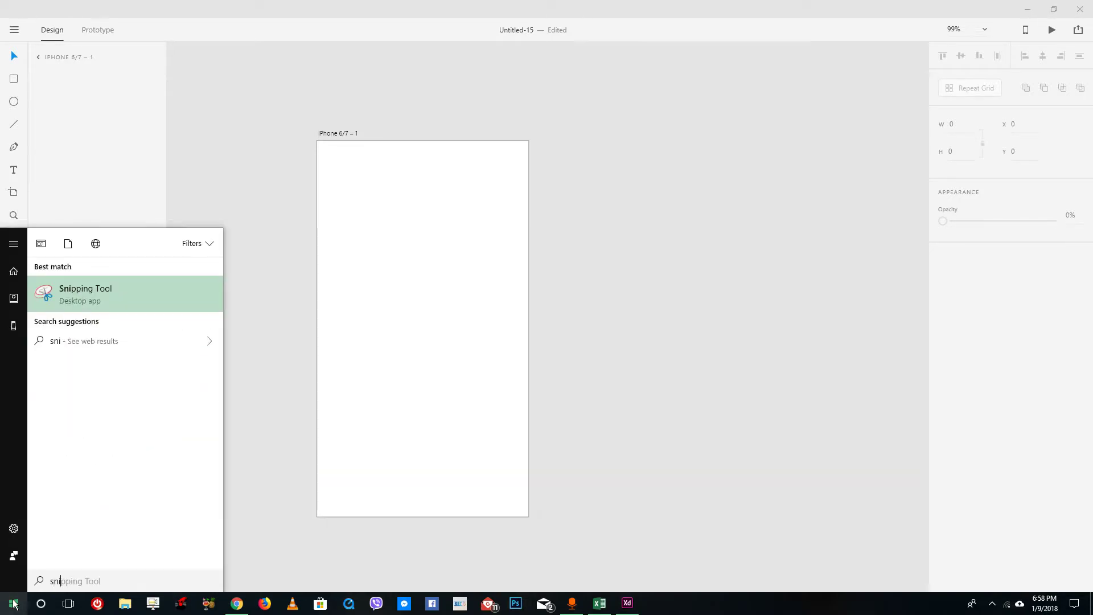
{"action": "key", "text": "Return"}
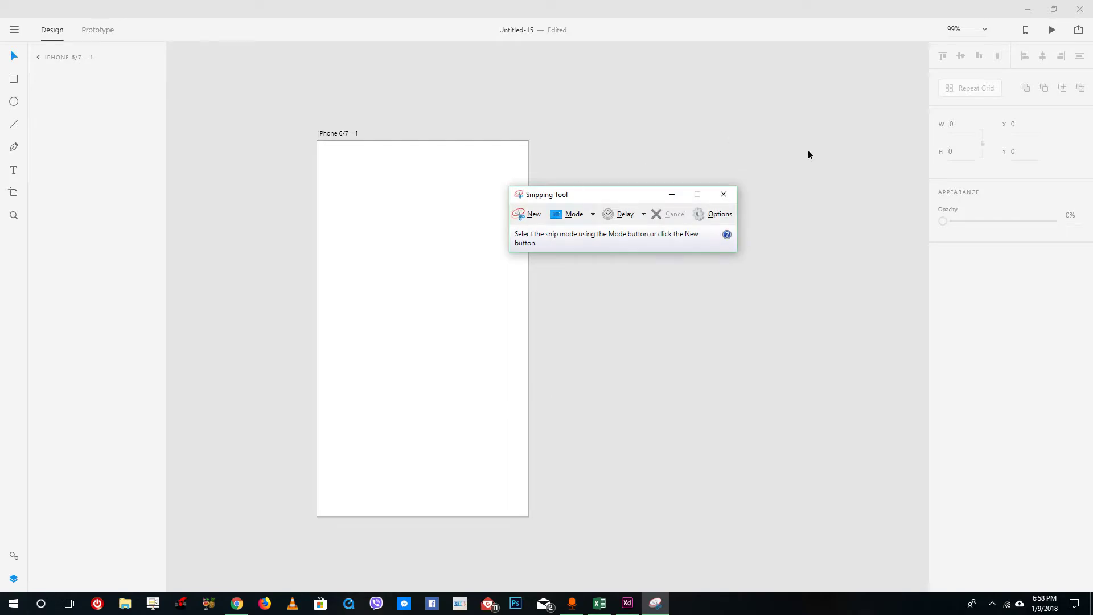
{"action": "left_click", "coordinate": [237, 603]}
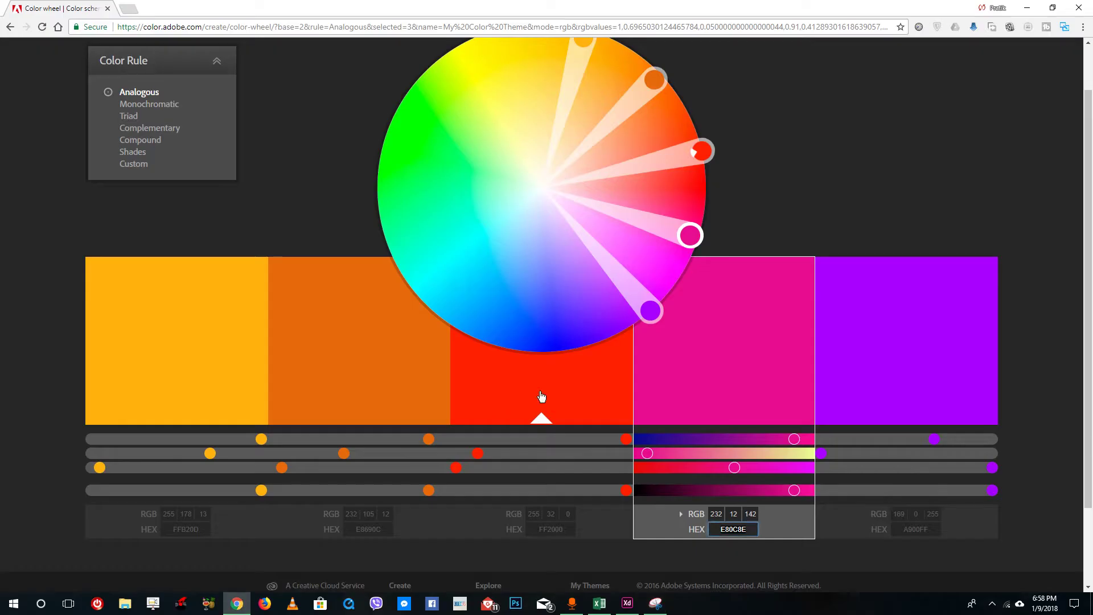
{"action": "left_click", "coordinate": [655, 603]}
{"action": "left_click_drag", "start_coordinate": [624, 199], "coordinate": [614, 107]}
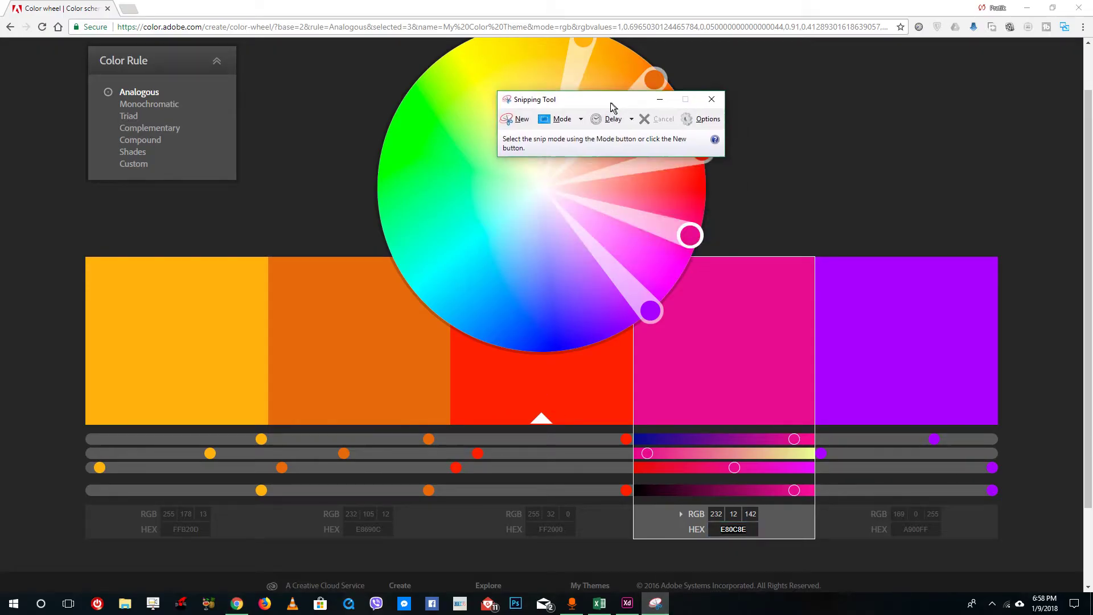
{"action": "left_click", "coordinate": [515, 118]}
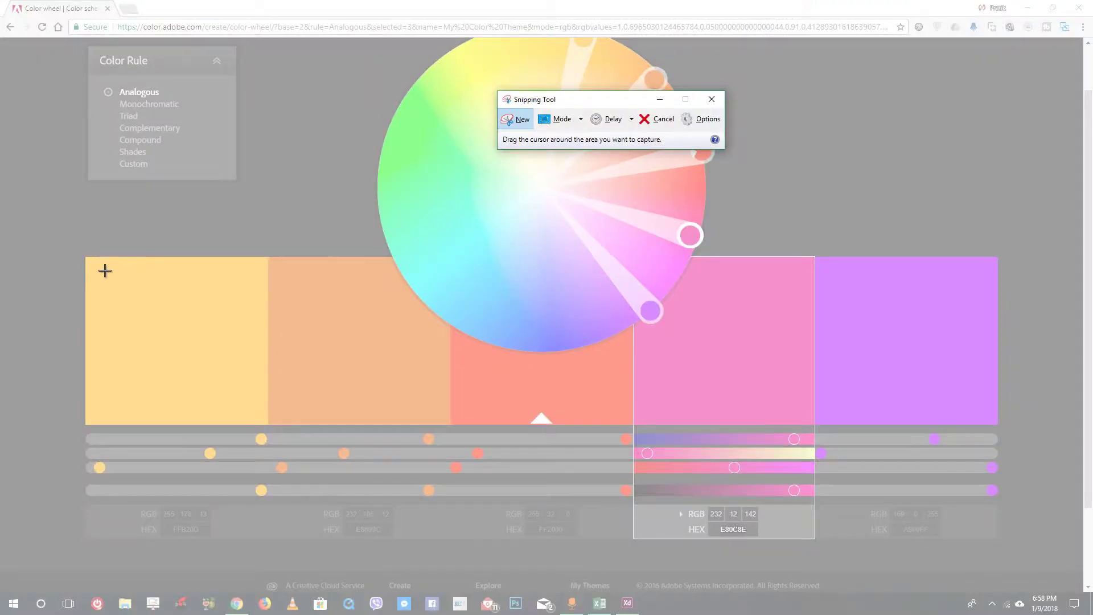
{"action": "left_click_drag", "start_coordinate": [91, 257], "coordinate": [993, 420]}
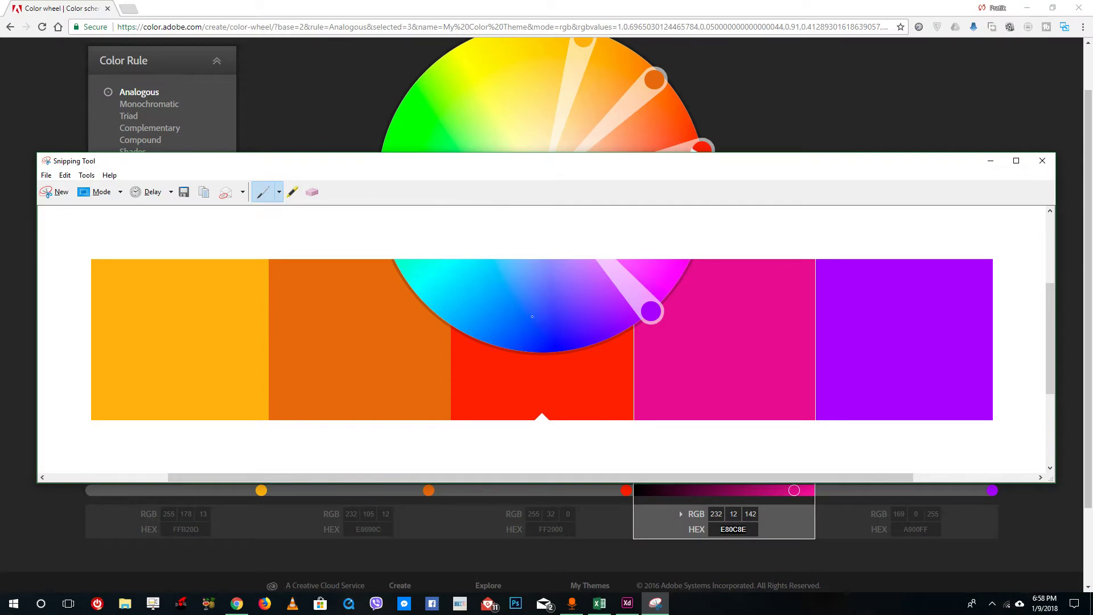
- Copy the captured palette image, minimize the Snipping Tool and paste the image onto the artboard in Adobe XD
{"action": "left_click", "coordinate": [65, 175]}
{"action": "left_click", "coordinate": [79, 188]}
{"action": "left_click", "coordinate": [991, 161]}
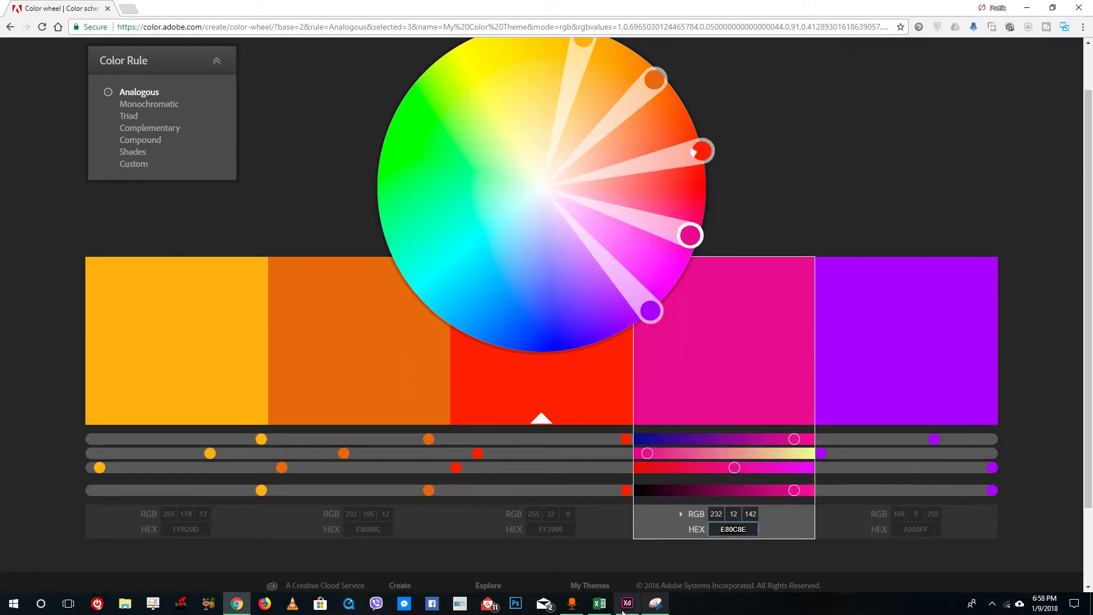
{"action": "left_click", "coordinate": [626, 608]}
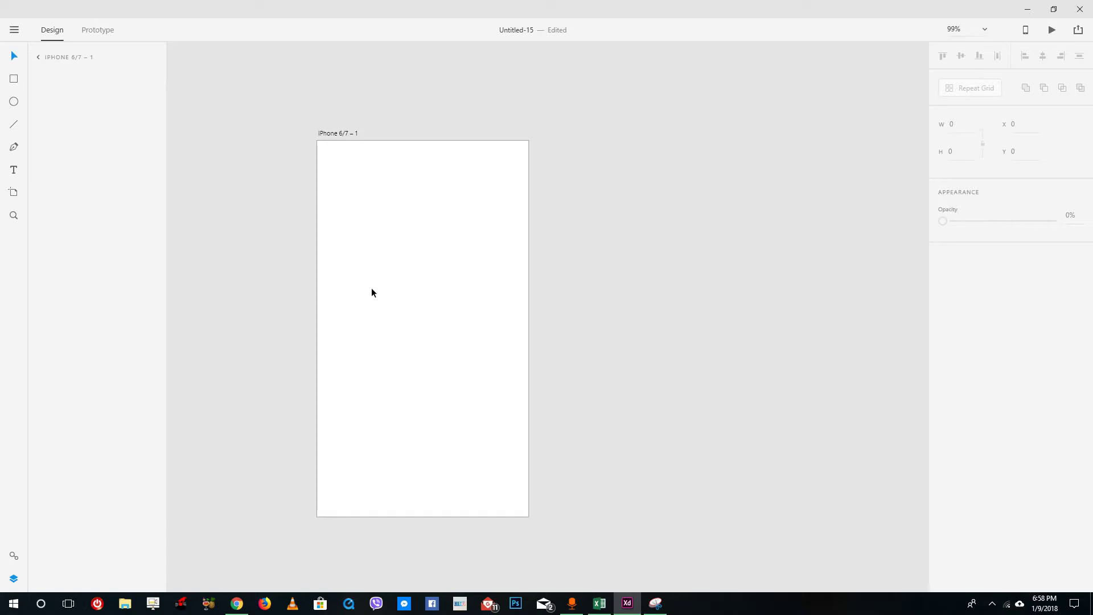
{"action": "key", "text": "ctrl+v"}
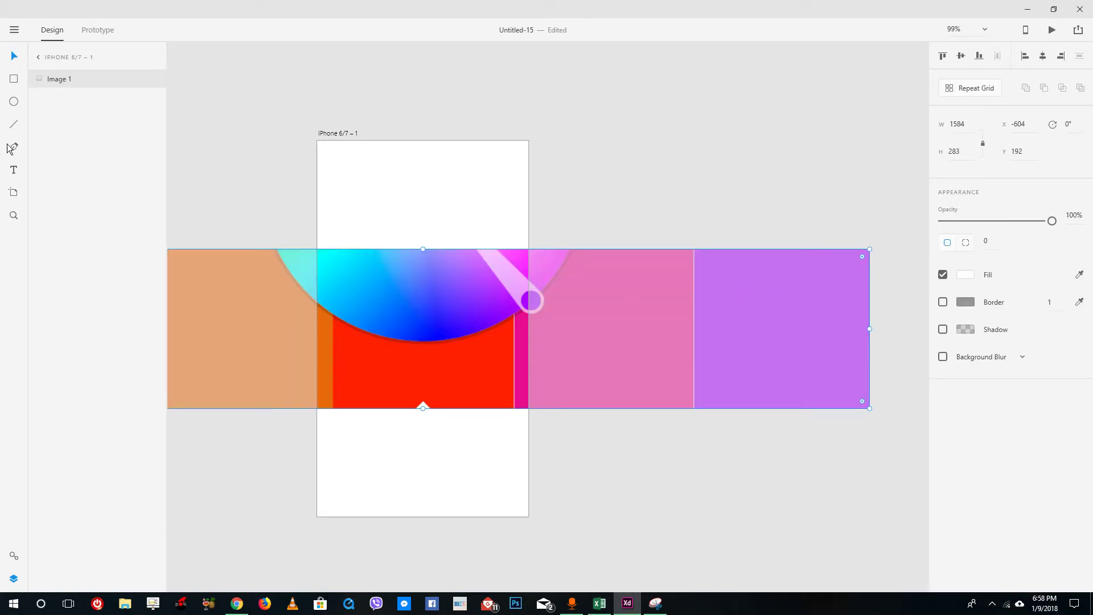
- Scale the pasted palette image down to about 310 by 55 and fit it near the artboard's top edge
{"action": "left_click_drag", "start_coordinate": [868, 407], "coordinate": [313, 254]}
{"action": "scroll", "coordinate": [257, 296], "scroll_direction": "down", "scroll_amount": 3}
{"action": "scroll", "coordinate": [257, 297], "scroll_direction": "down", "scroll_amount": 2}
{"action": "scroll", "coordinate": [302, 258], "scroll_direction": "up", "scroll_amount": 2}
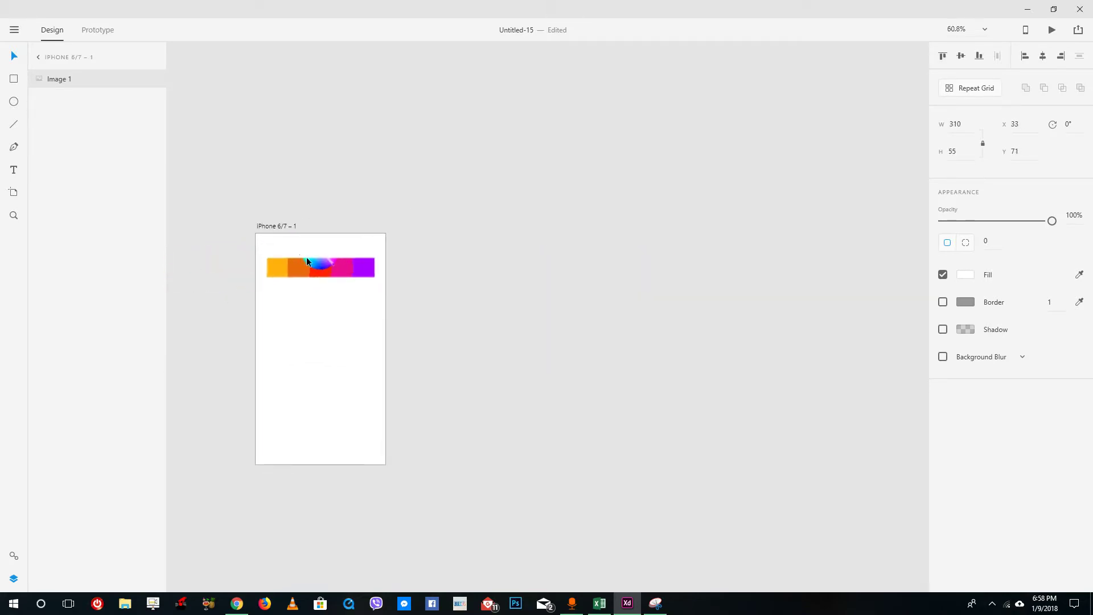
{"action": "scroll", "coordinate": [302, 259], "scroll_direction": "up", "scroll_amount": 5}
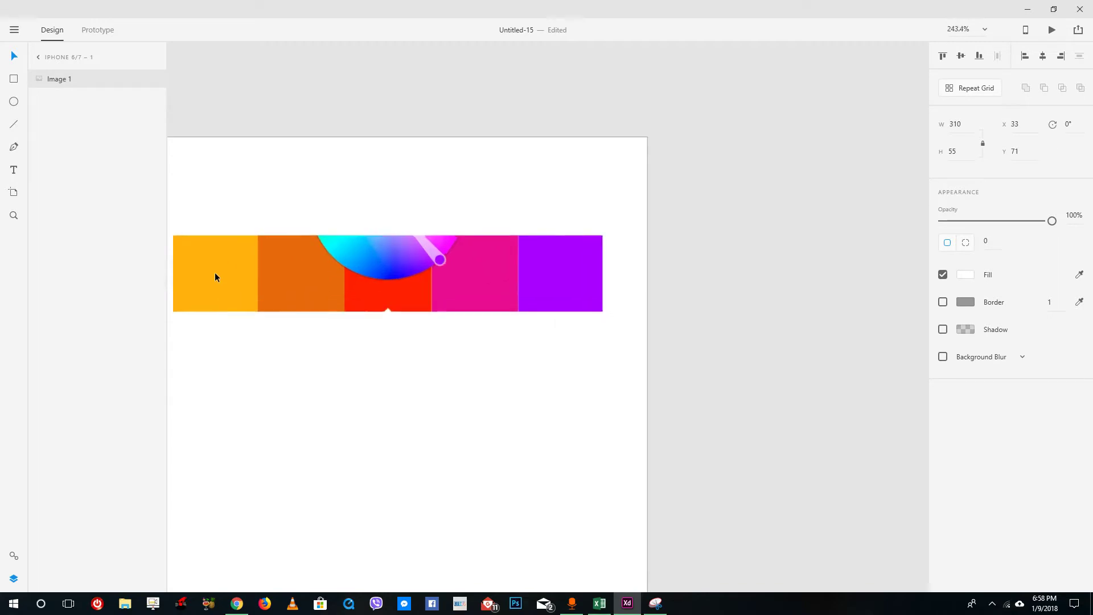
{"action": "scroll", "coordinate": [215, 277], "scroll_direction": "up", "scroll_amount": 1}
- Try sampling the palette image's yellow as its own fill colour, and undo the change
{"action": "left_click", "coordinate": [817, 250]}
{"action": "left_click", "coordinate": [590, 267]}
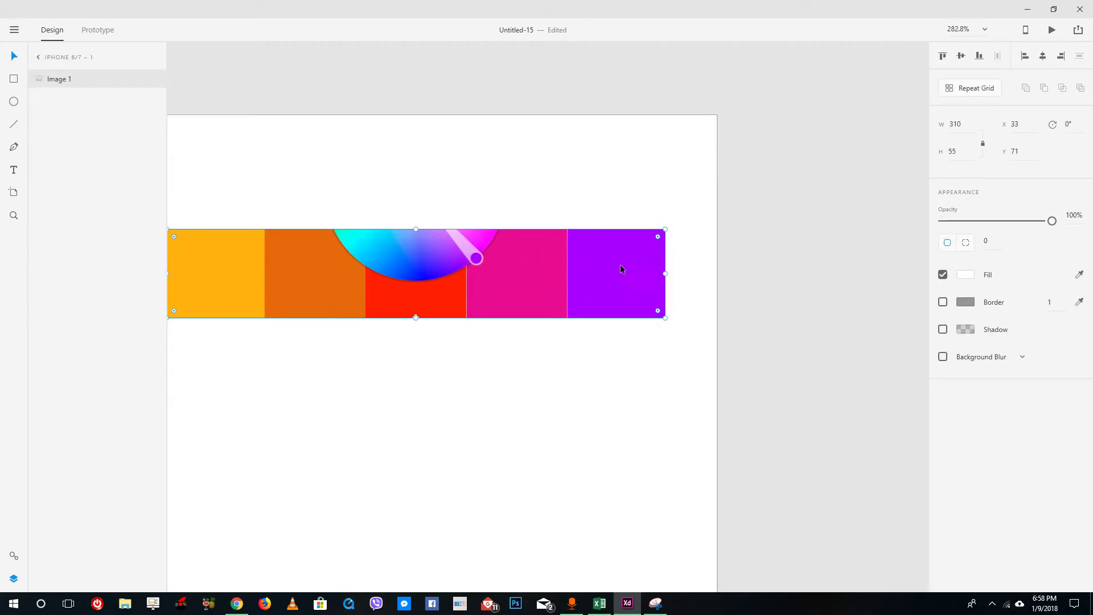
{"action": "left_click", "coordinate": [1079, 275]}
{"action": "left_click", "coordinate": [216, 276]}
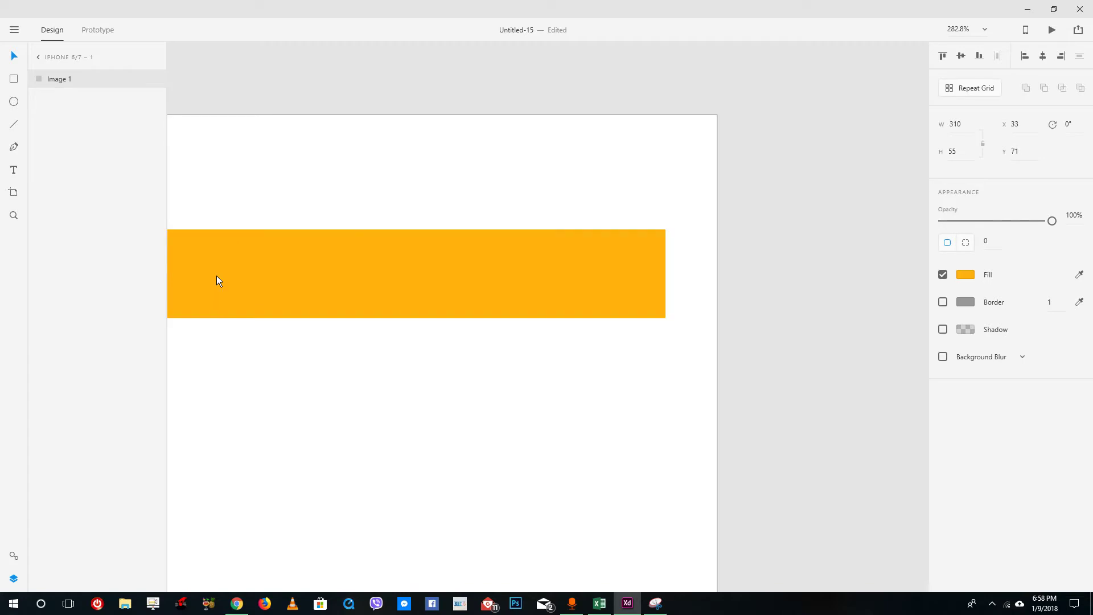
{"action": "key", "text": "ctrl+z"}
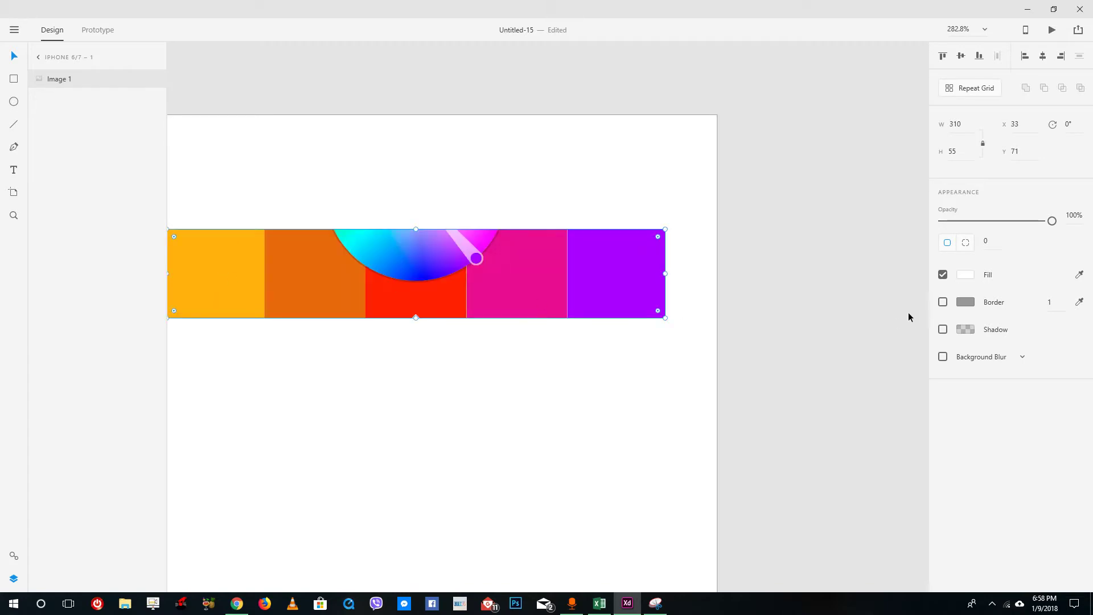
- Turn the palette image's fill off and on again, and inspect its fill colour and saved swatches
{"action": "left_click", "coordinate": [943, 274]}
{"action": "left_click", "coordinate": [943, 274]}
{"action": "left_click", "coordinate": [968, 275]}
{"action": "left_click", "coordinate": [837, 338]}
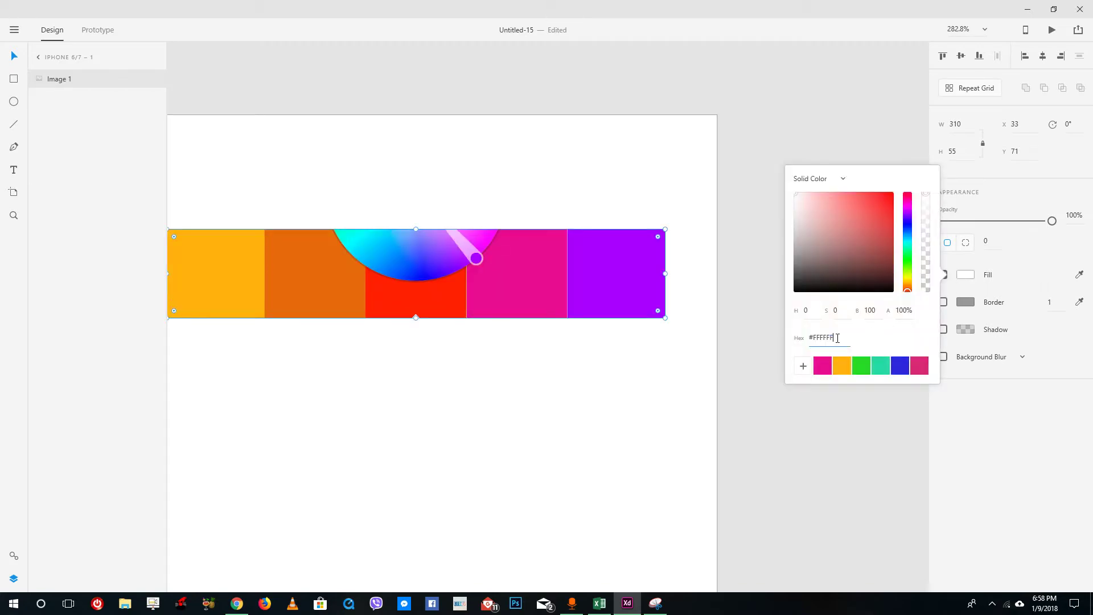
{"action": "left_click", "coordinate": [1009, 393]}
- Fill the palette image with its sampled yellow and remove the blue swatch from the saved colours
{"action": "left_click", "coordinate": [1079, 275]}
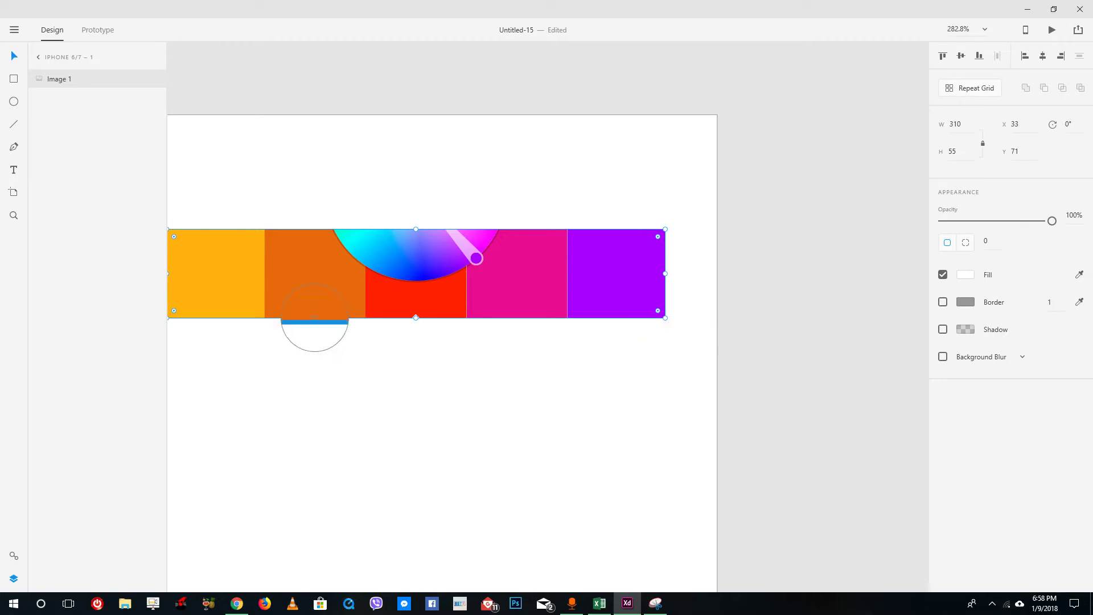
{"action": "left_click", "coordinate": [234, 268]}
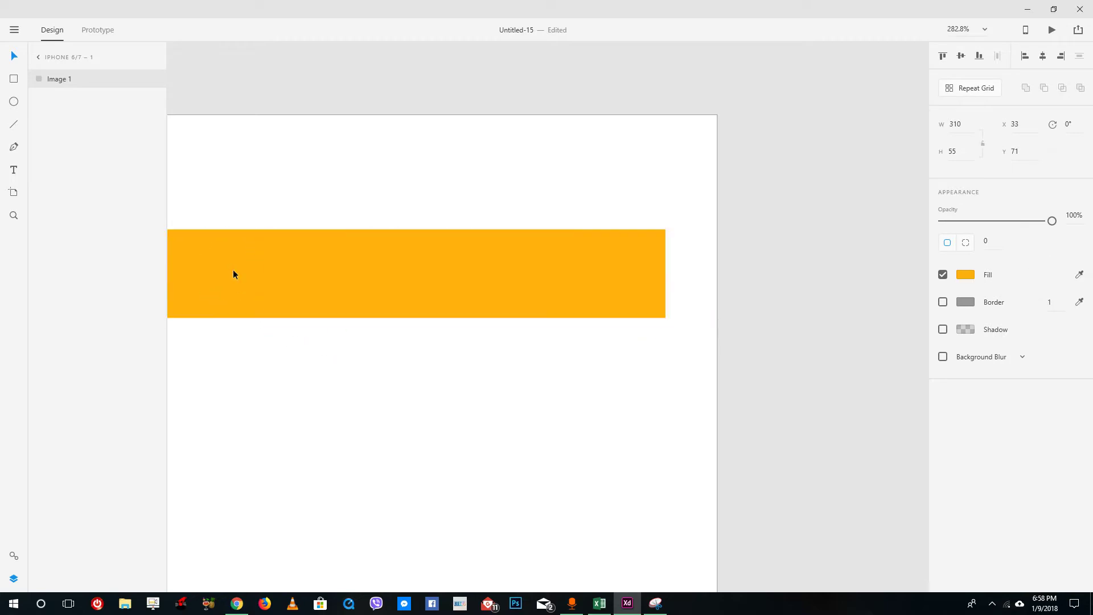
{"action": "left_click", "coordinate": [965, 276]}
{"action": "left_click", "coordinate": [802, 366]}
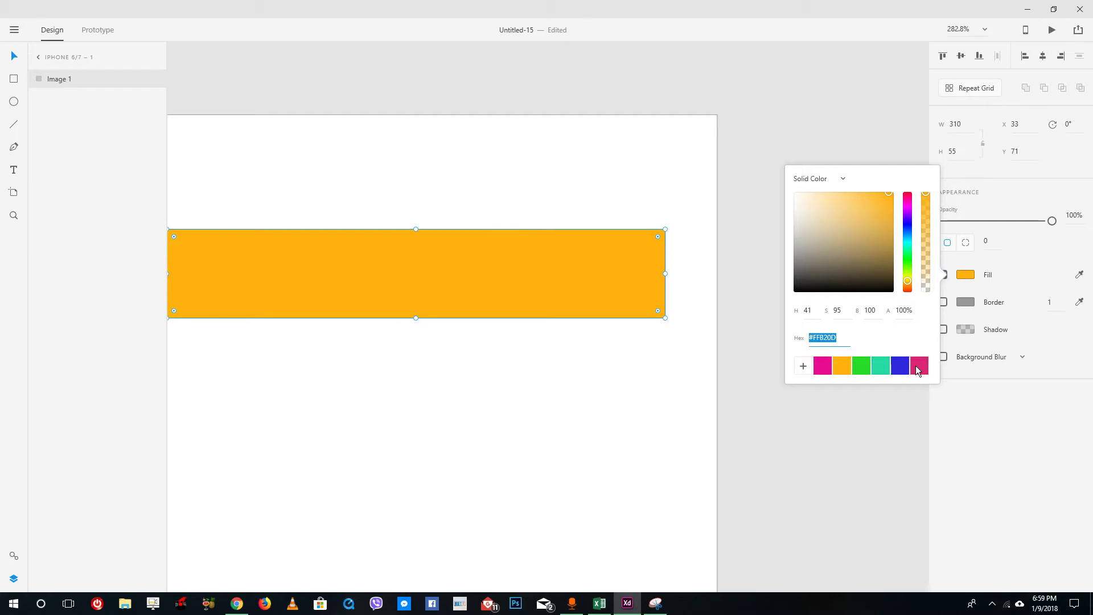
{"action": "left_click_drag", "start_coordinate": [900, 367], "coordinate": [838, 365]}
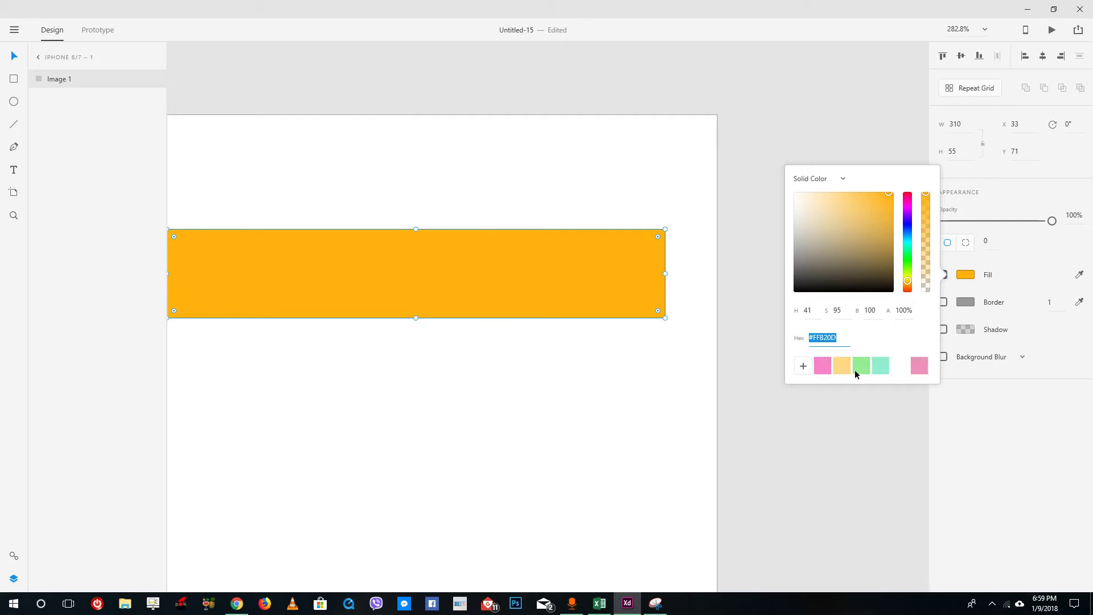
{"action": "left_click", "coordinate": [872, 399]}
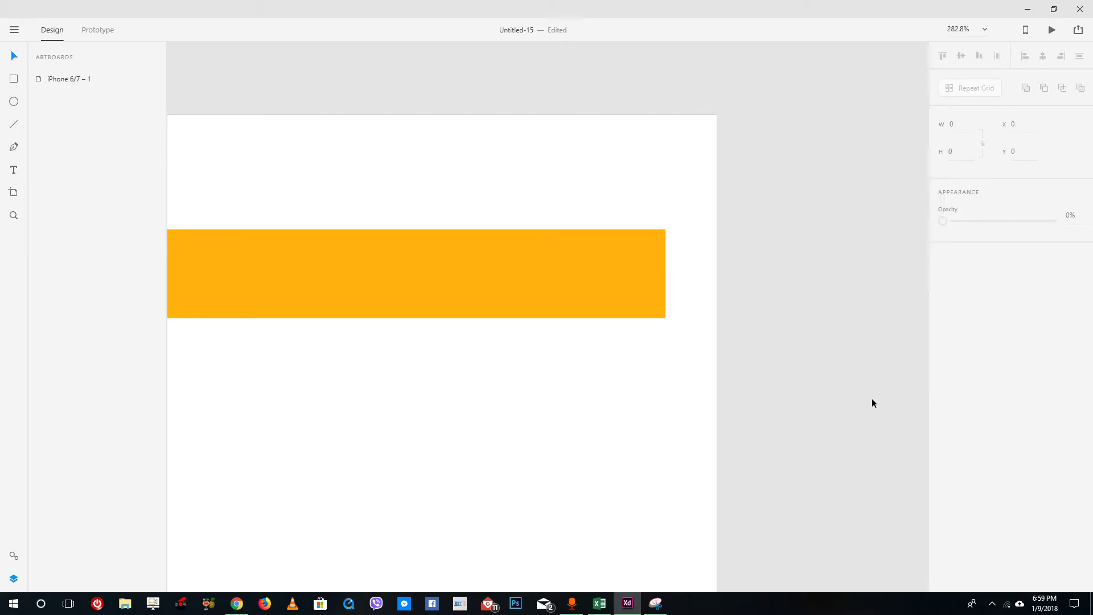
- Undo the yellow fill, sample the palette image's orange (#E8690C) as its fill and save it as a swatch
{"action": "left_click", "coordinate": [624, 295]}
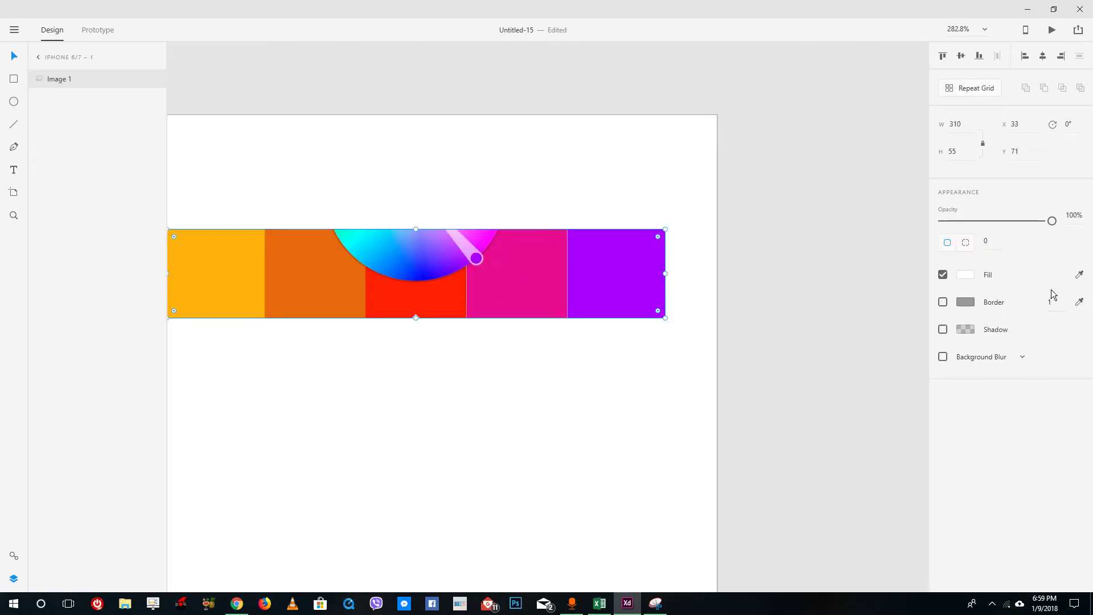
{"action": "left_click", "coordinate": [1079, 275]}
{"action": "left_click", "coordinate": [327, 285]}
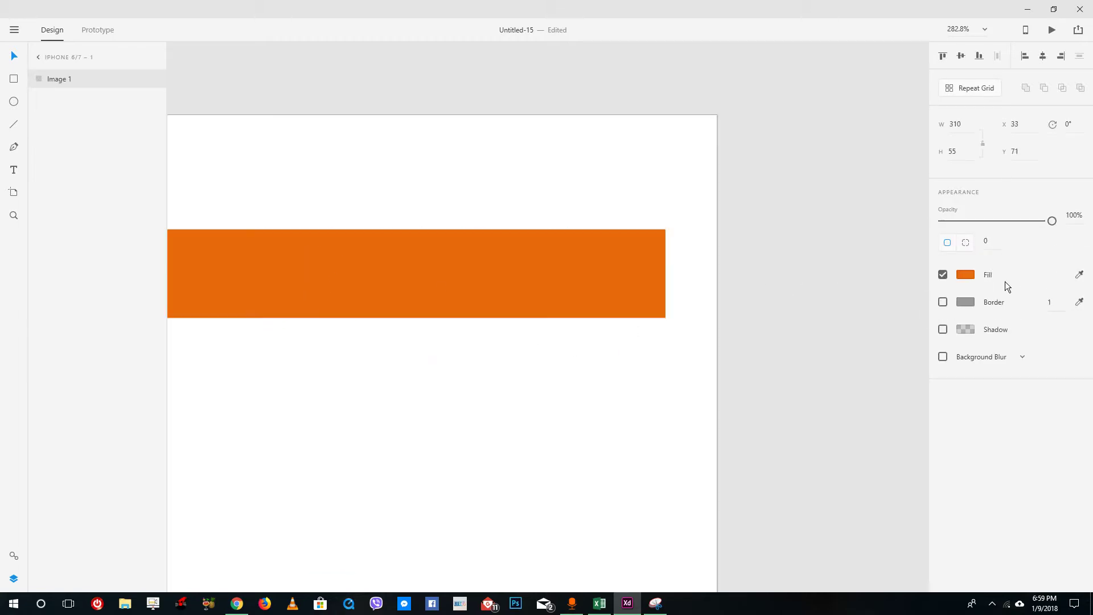
{"action": "left_click", "coordinate": [966, 274]}
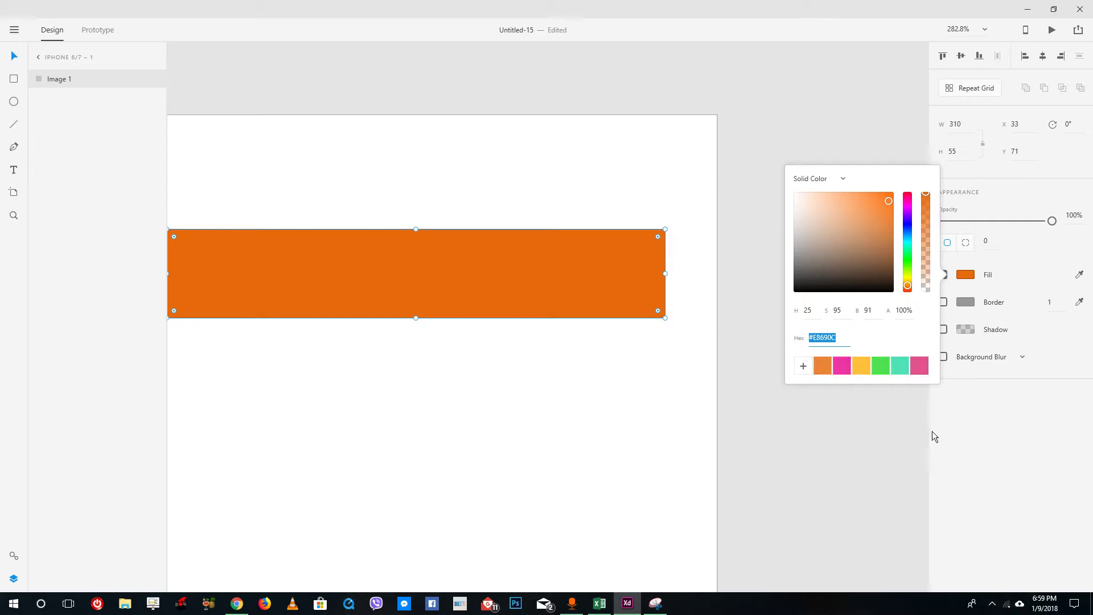
{"action": "left_click", "coordinate": [886, 422]}
- Undo the orange fill to restore the palette image and review the saved swatches
{"action": "left_click", "coordinate": [624, 291]}
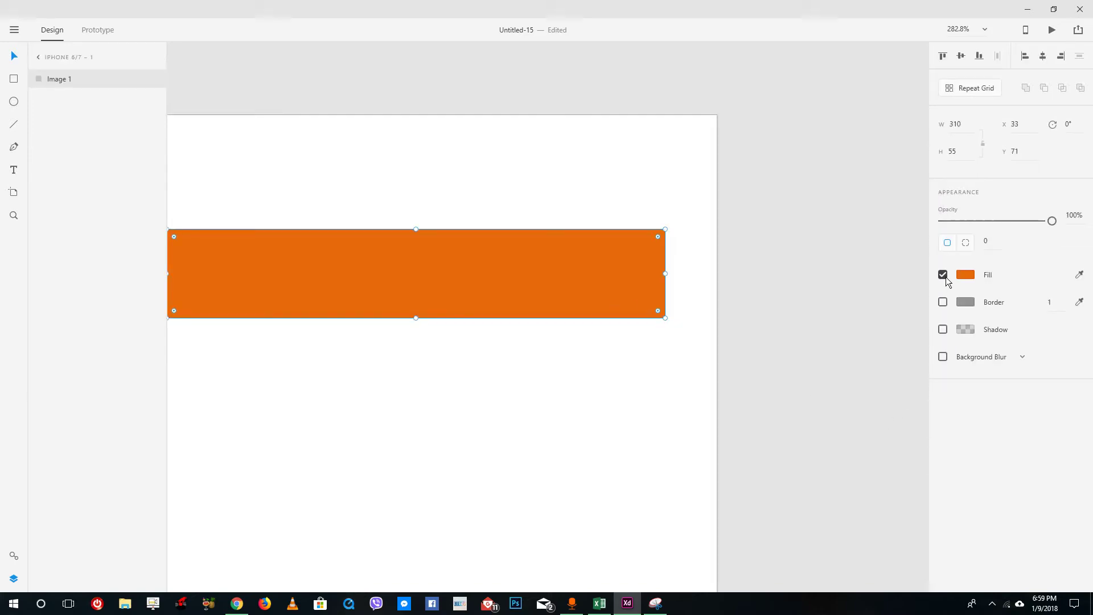
{"action": "left_click", "coordinate": [943, 274]}
{"action": "left_click", "coordinate": [942, 275]}
{"action": "left_click", "coordinate": [968, 276]}
{"action": "left_click", "coordinate": [855, 415]}
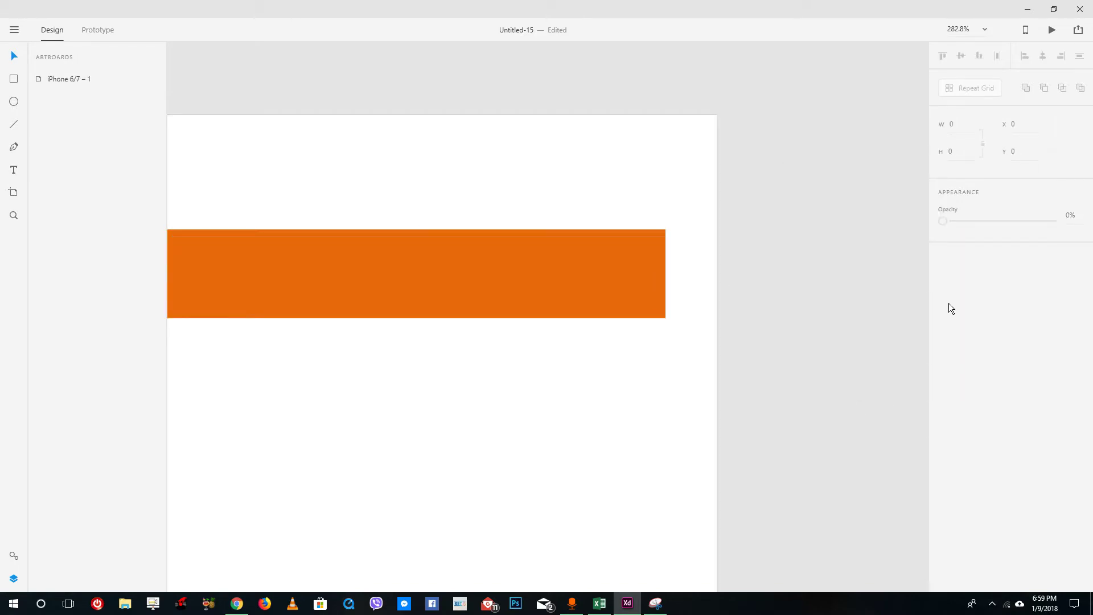
{"action": "key", "text": "ctrl+v"}
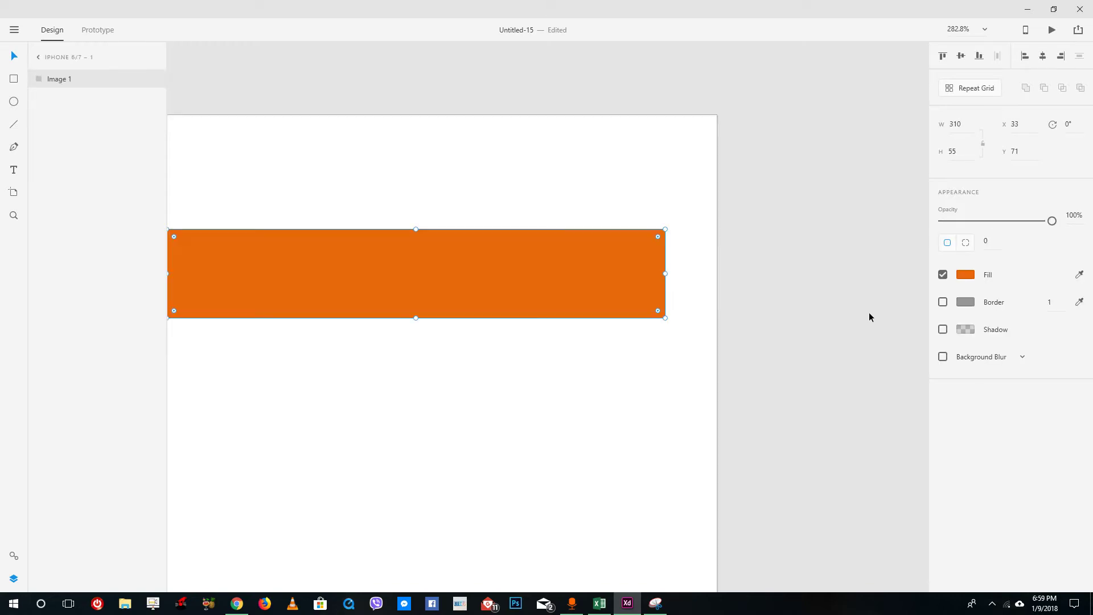
{"action": "left_click", "coordinate": [976, 274]}
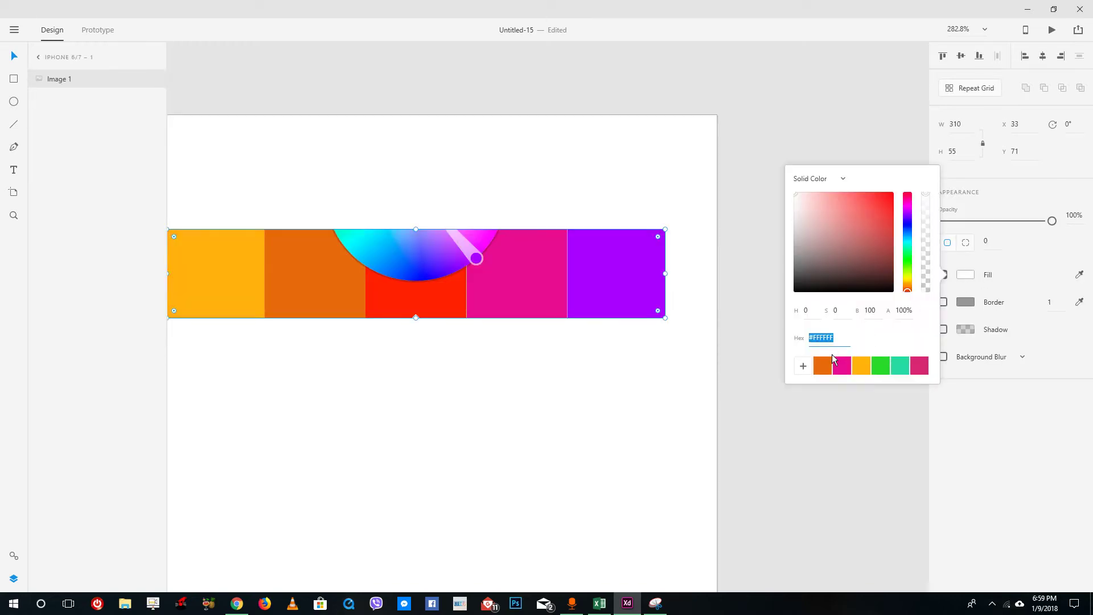
{"action": "left_click", "coordinate": [831, 415]}
{"action": "left_click", "coordinate": [662, 288]}
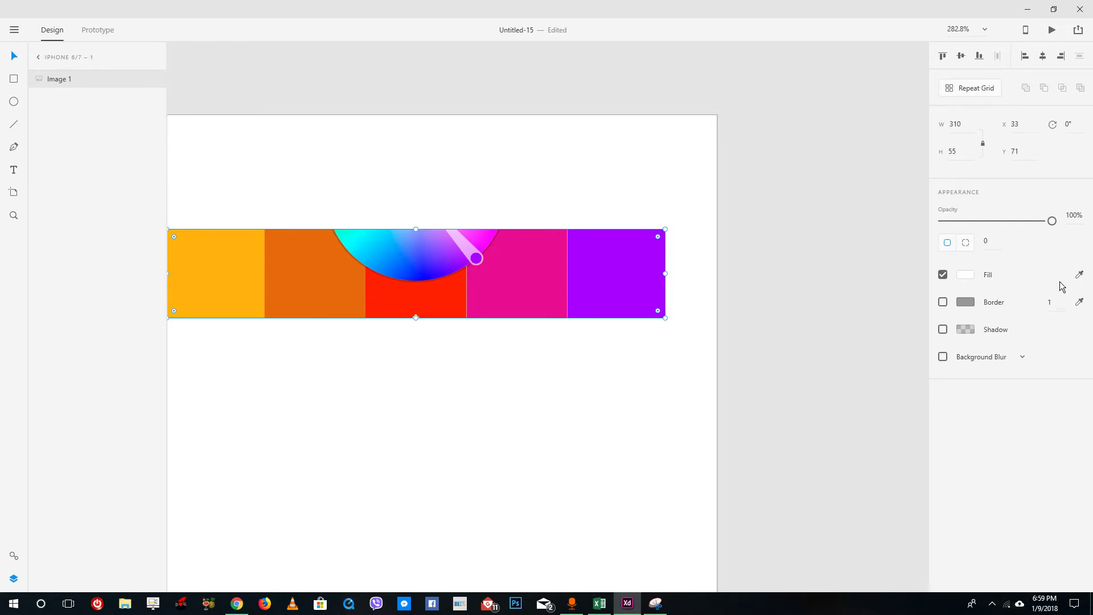
- Sample the palette image's purple (#A900FF) as its fill, save it as a swatch and undo the fill
{"action": "left_click", "coordinate": [1079, 274]}
{"action": "left_click", "coordinate": [476, 257]}
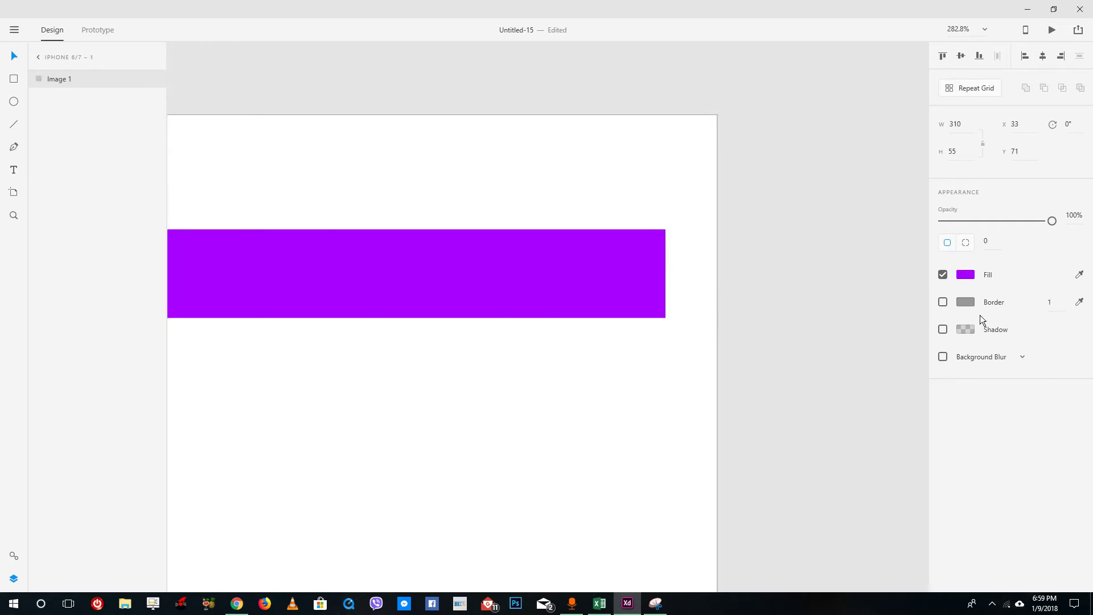
{"action": "left_click", "coordinate": [957, 277]}
{"action": "left_click", "coordinate": [803, 370]}
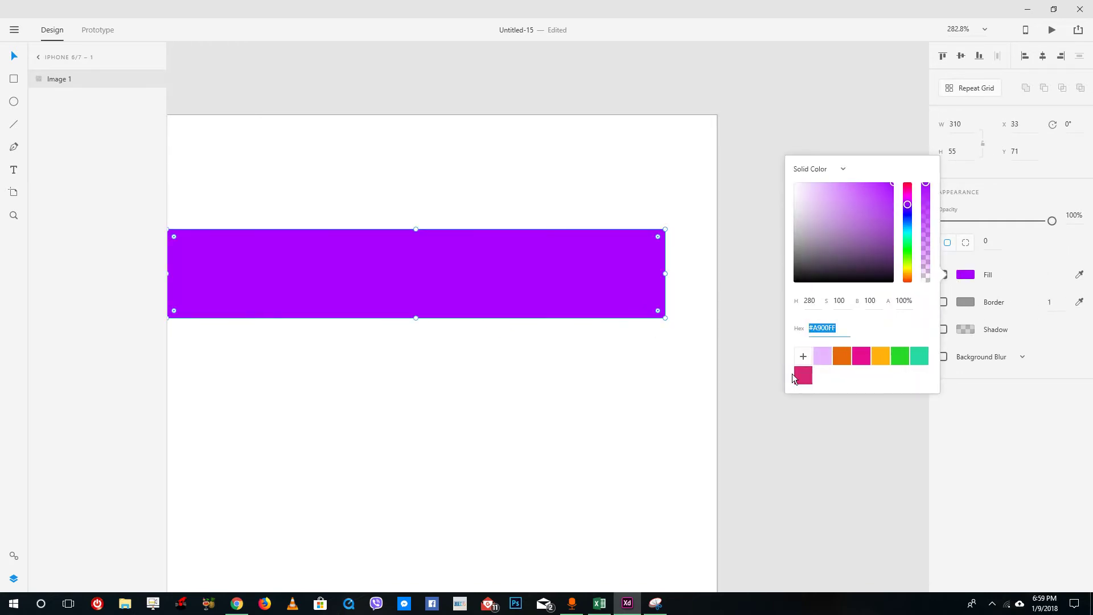
{"action": "left_click", "coordinate": [754, 393]}
{"action": "key", "text": "ctrl+z"}
- Sample the palette image's magenta to compare it with the saved swatches, and undo the fill
{"action": "left_click", "coordinate": [1079, 274]}
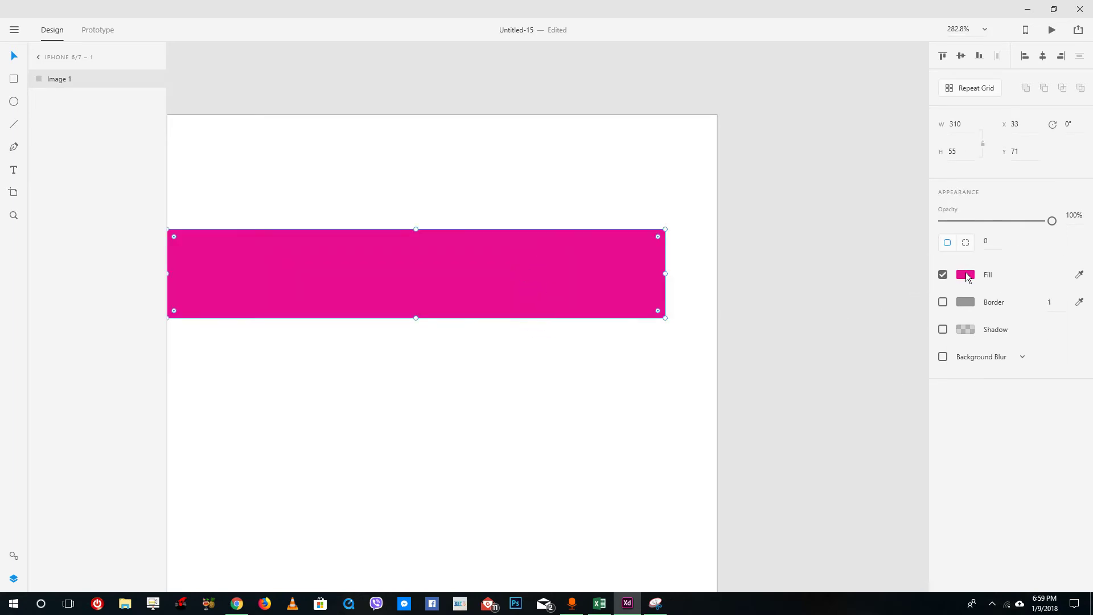
{"action": "left_click", "coordinate": [966, 274]}
{"action": "left_click", "coordinate": [765, 383]}
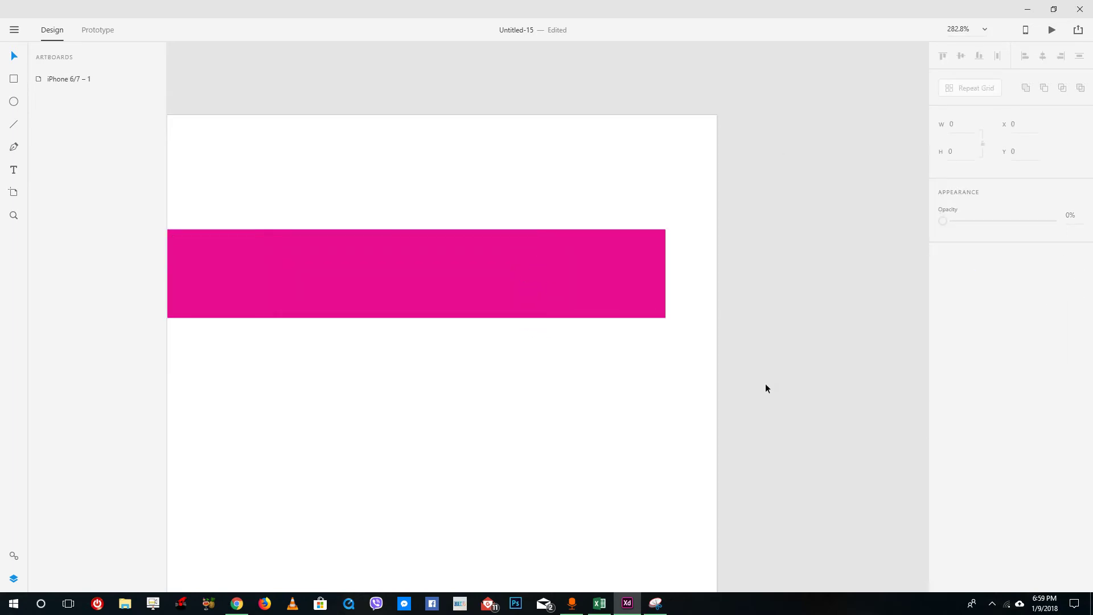
{"action": "key", "text": "ctrl+z"}
{"action": "left_click", "coordinate": [964, 276]}
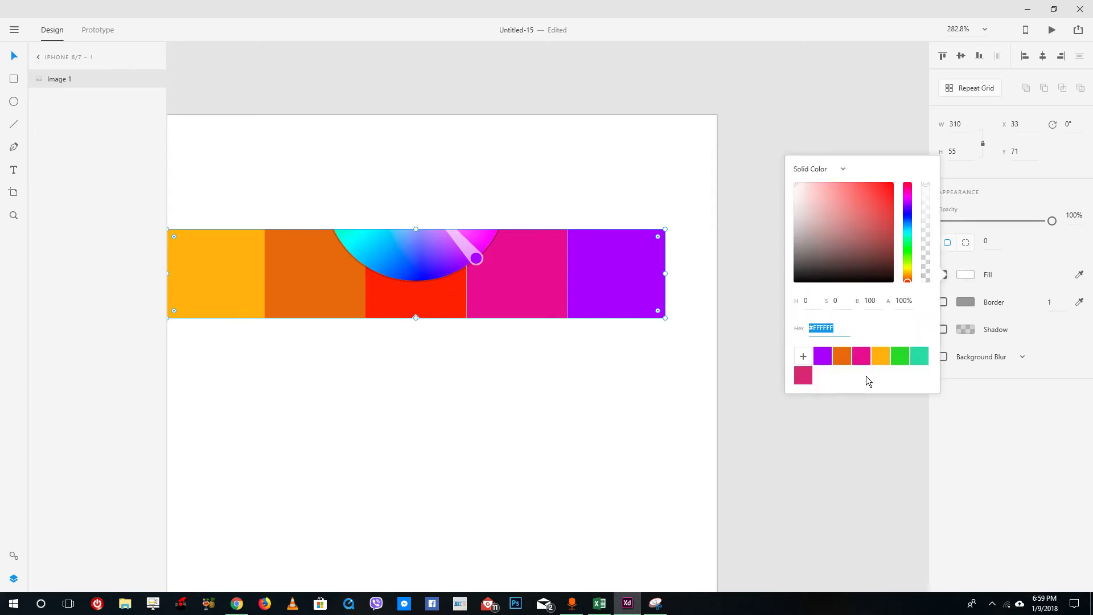
- Sample the palette image's red as its fill, save it as a swatch and undo the fill
{"action": "left_click", "coordinate": [1079, 275]}
{"action": "left_click", "coordinate": [419, 288]}
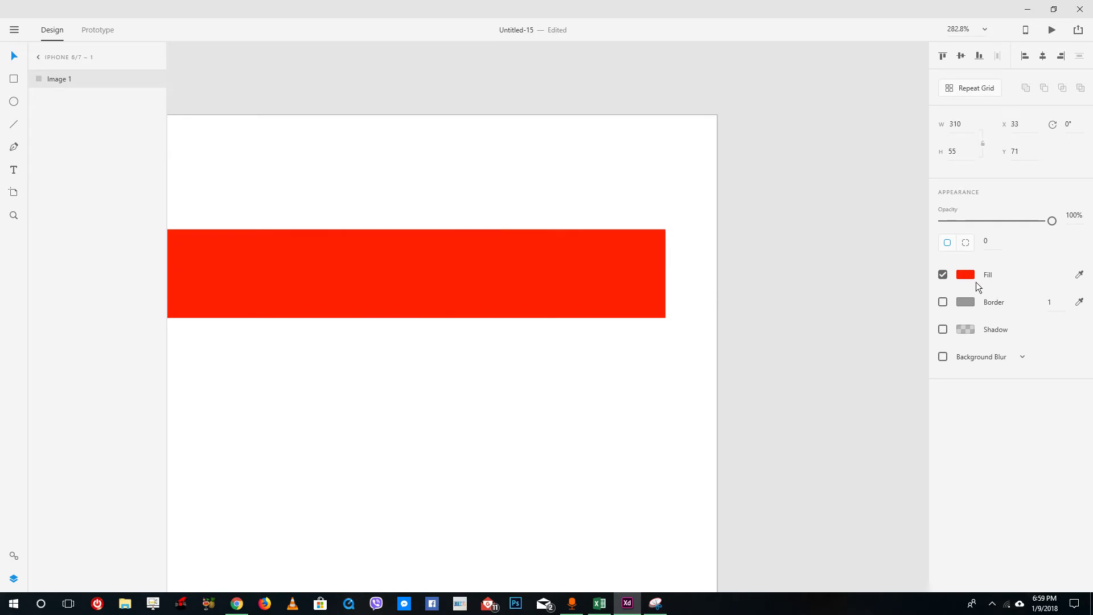
{"action": "left_click", "coordinate": [970, 276]}
{"action": "left_click", "coordinate": [803, 356]}
{"action": "left_click", "coordinate": [785, 406]}
{"action": "key", "text": "ctrl+z"}
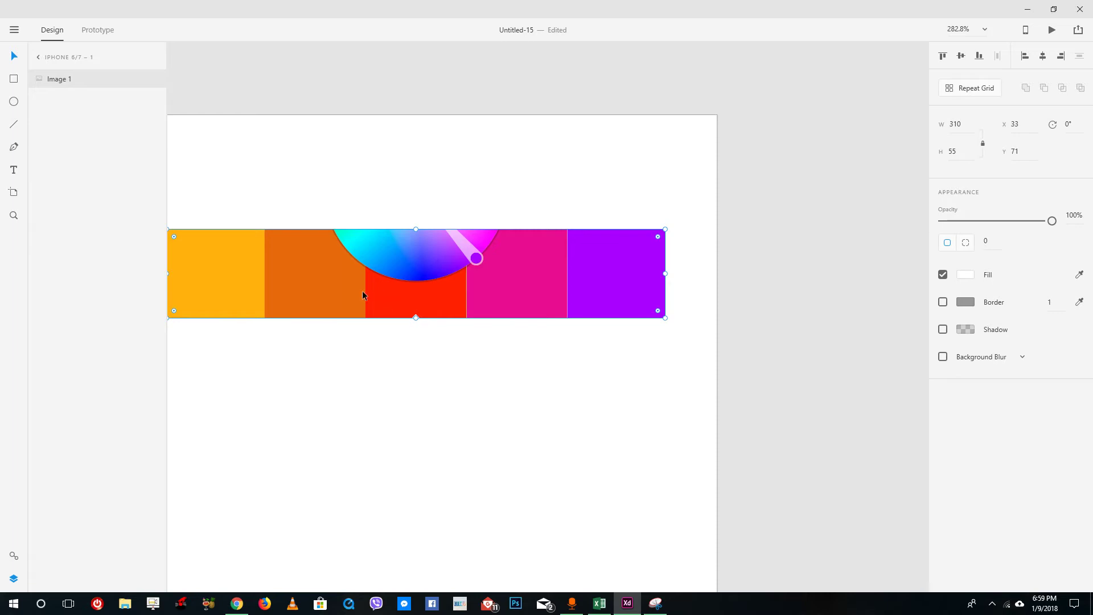
- Sample the palette image's orange again to check it against the saved swatches, and undo the fill
{"action": "left_click", "coordinate": [1079, 274]}
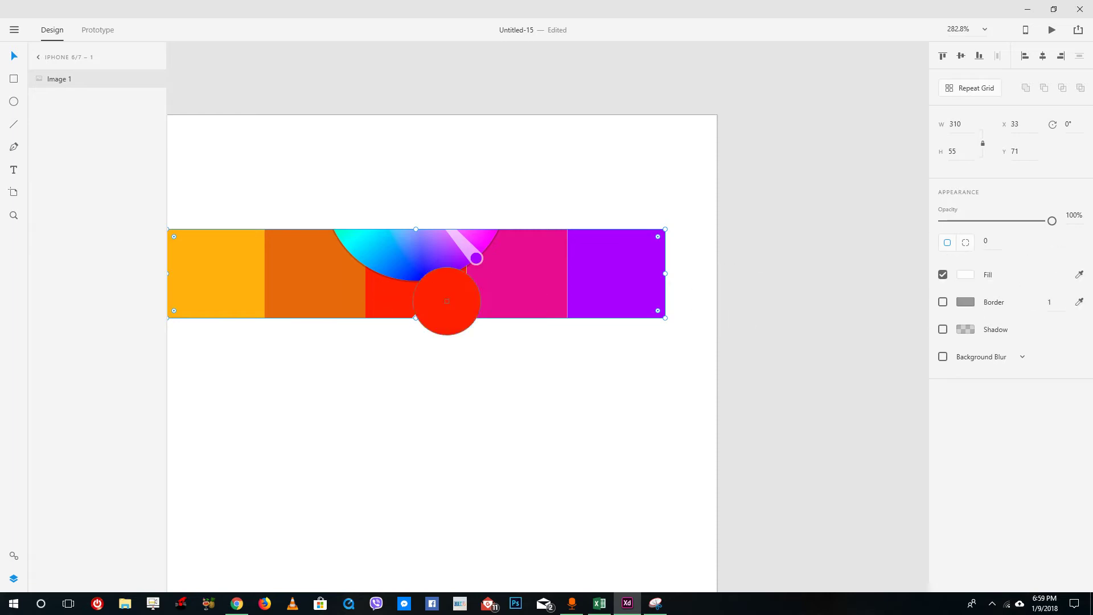
{"action": "left_click", "coordinate": [330, 289]}
{"action": "left_click", "coordinate": [966, 275]}
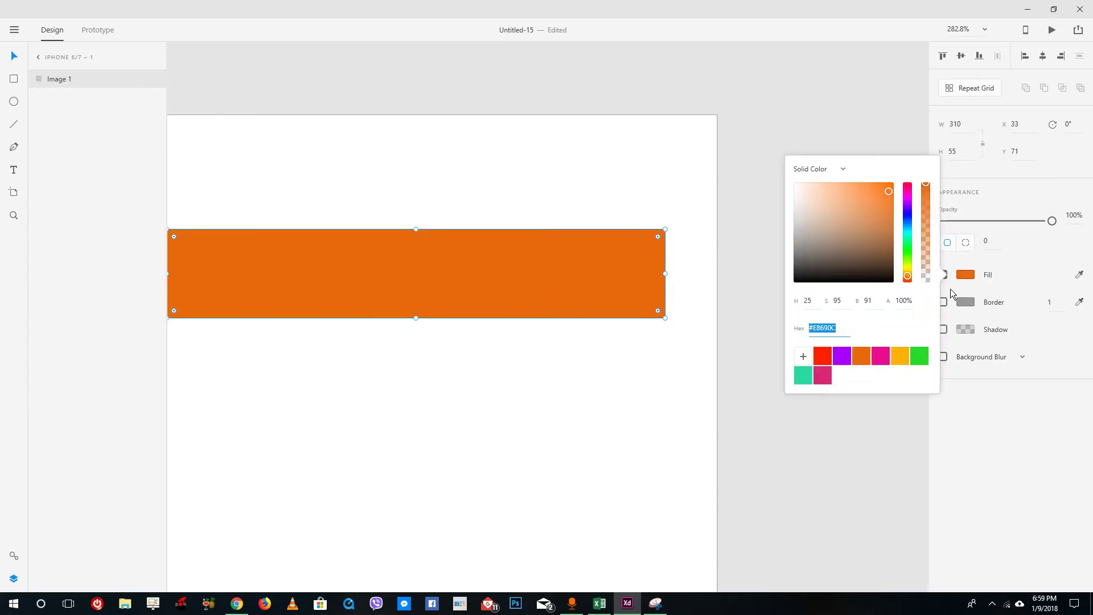
{"action": "left_click", "coordinate": [797, 408]}
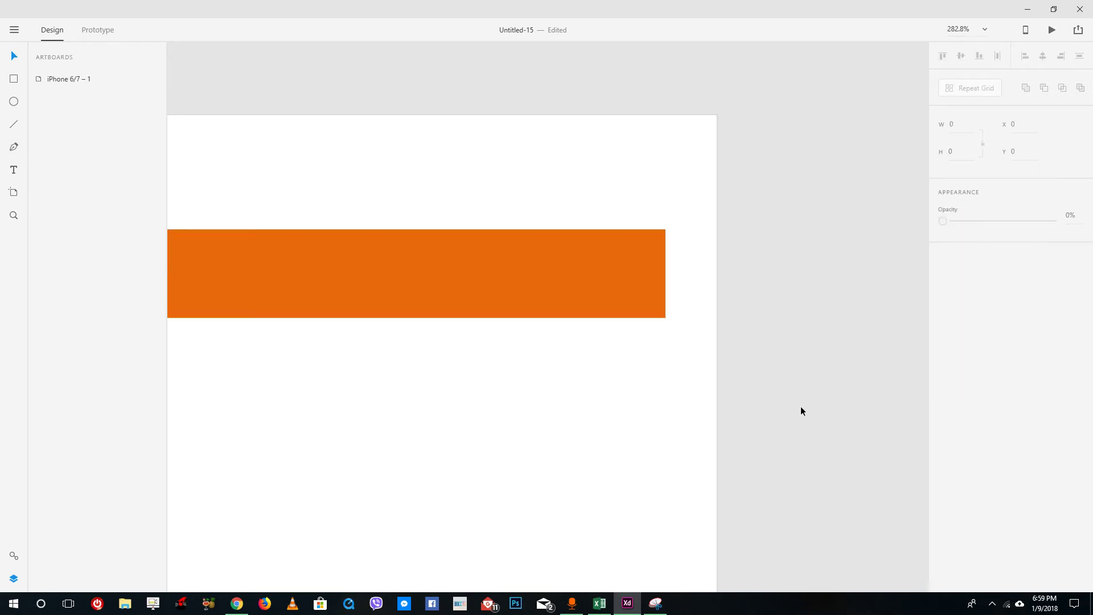
{"action": "key", "text": "ctrl+z"}
- Fill the palette image with its sampled yellow (#FFB20D) and check the colour against the saved swatches
{"action": "left_click", "coordinate": [1079, 275]}
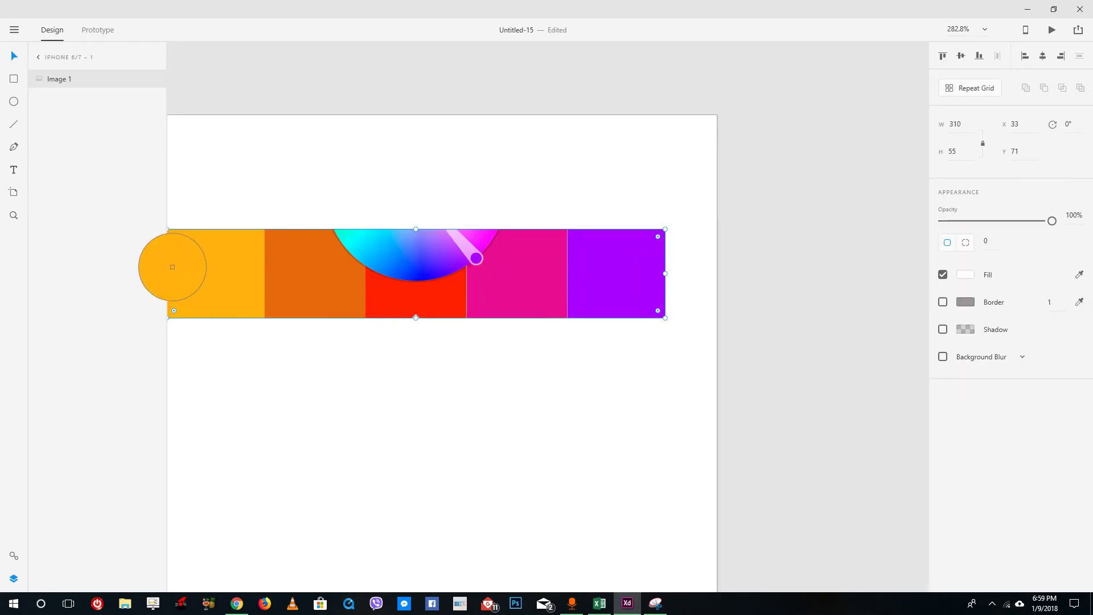
{"action": "left_click", "coordinate": [177, 271]}
{"action": "left_click", "coordinate": [784, 365]}
{"action": "left_click", "coordinate": [606, 294]}
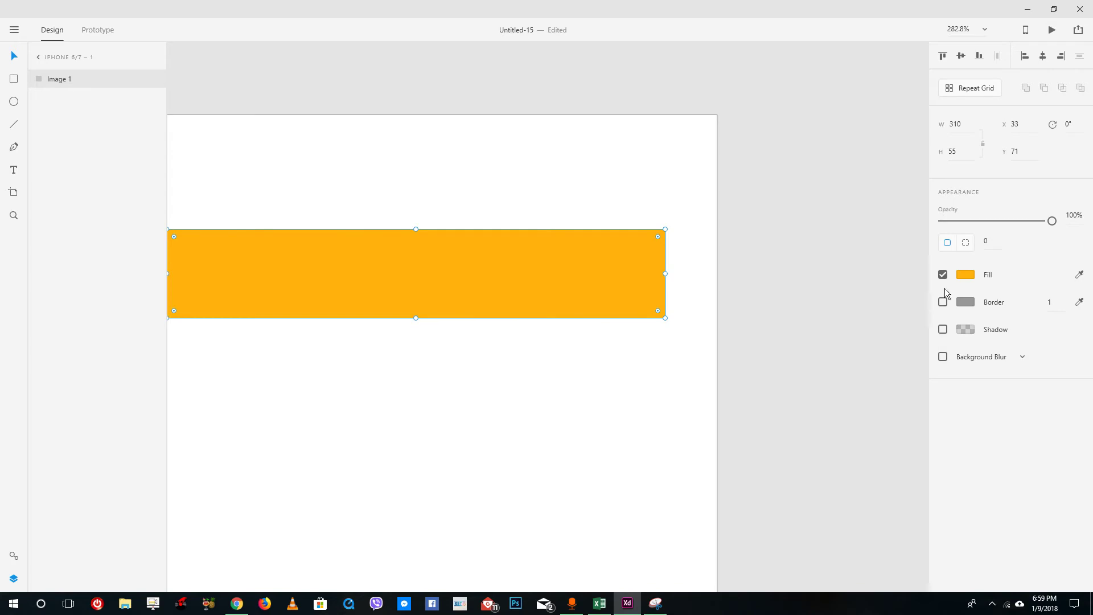
{"action": "left_click", "coordinate": [968, 277]}
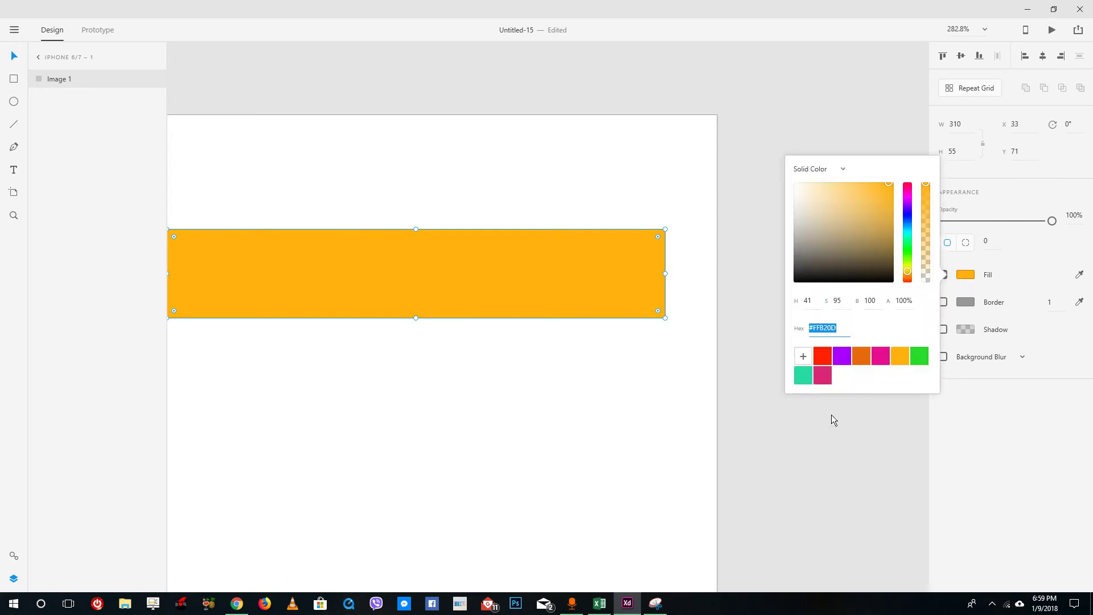
{"action": "left_click", "coordinate": [829, 436]}
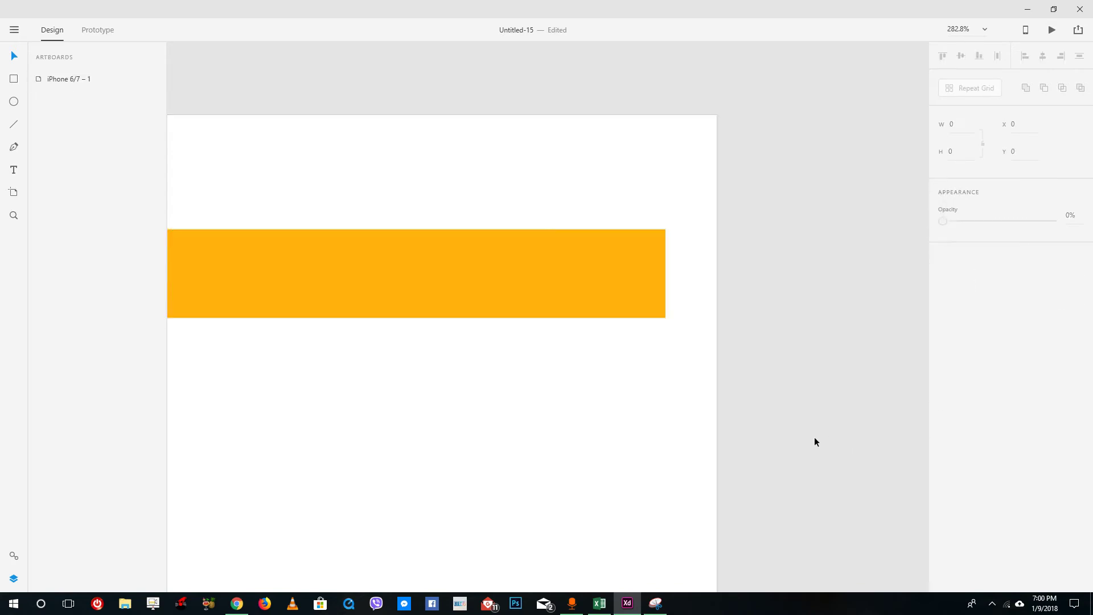
- Undo the yellow fill on the palette image
{"action": "left_click", "coordinate": [660, 295]}
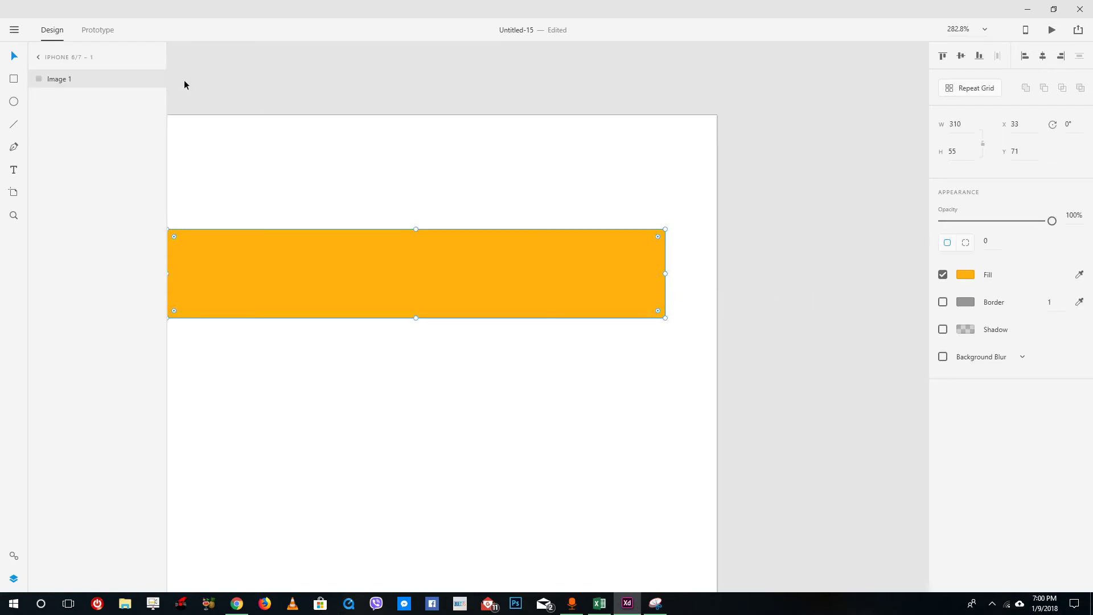
{"action": "left_click", "coordinate": [14, 30]}
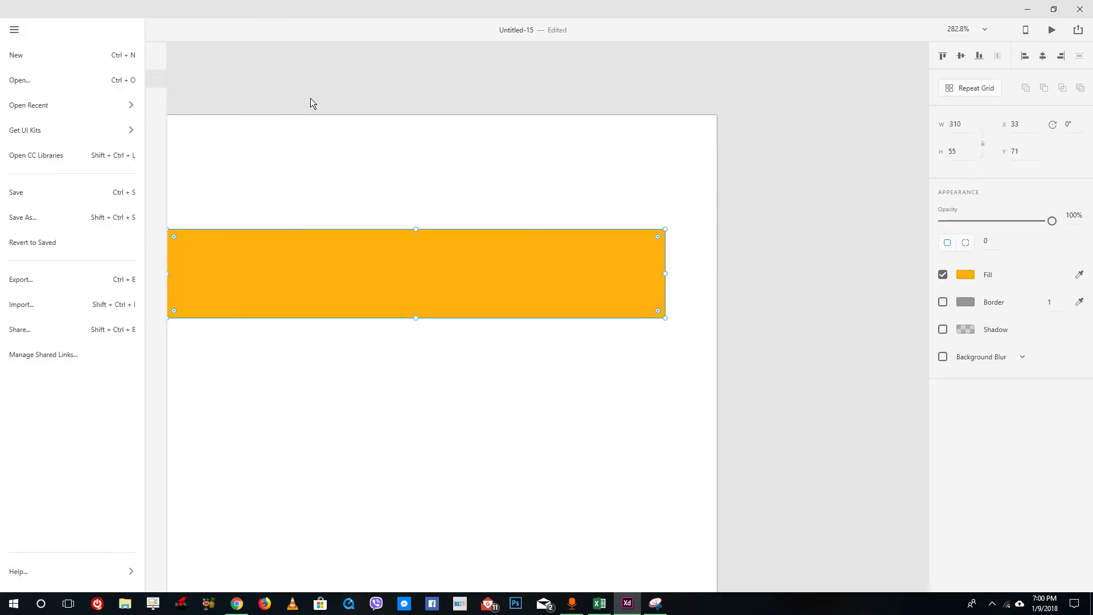
{"action": "left_click", "coordinate": [310, 103]}
{"action": "left_click", "coordinate": [349, 154]}
{"action": "left_click", "coordinate": [399, 246]}
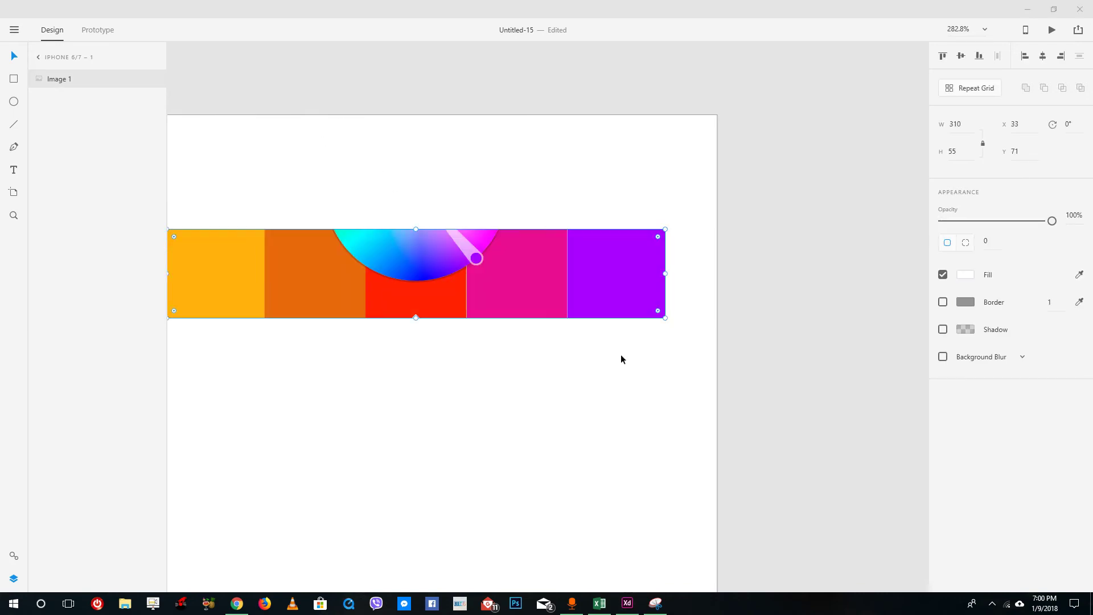
{"action": "left_click", "coordinate": [615, 289]}
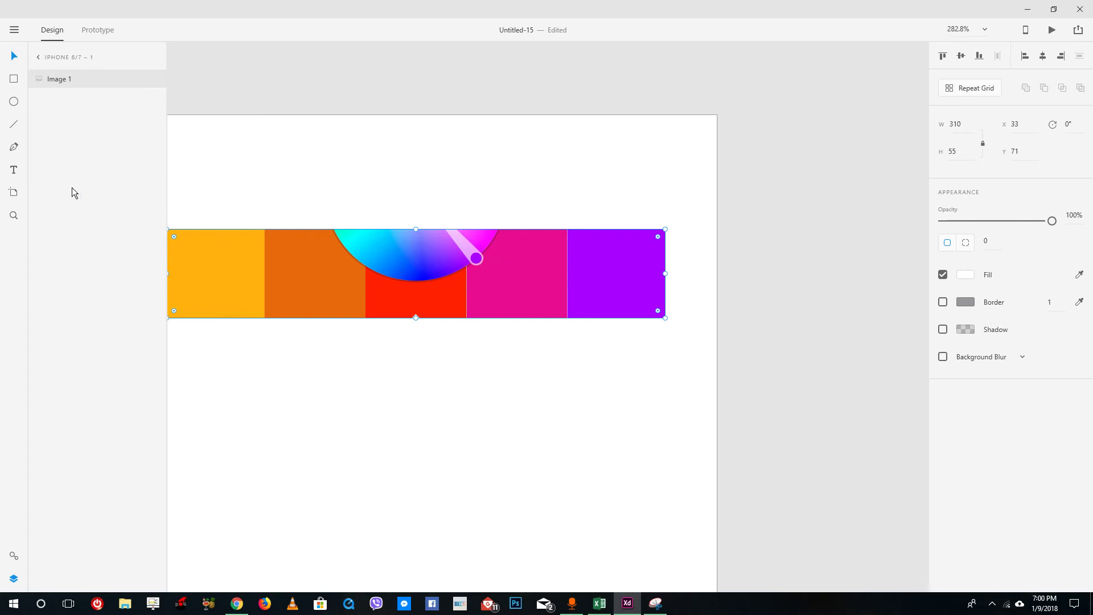
- Show the document's assets alongside the canvas
{"action": "left_click", "coordinate": [14, 556]}
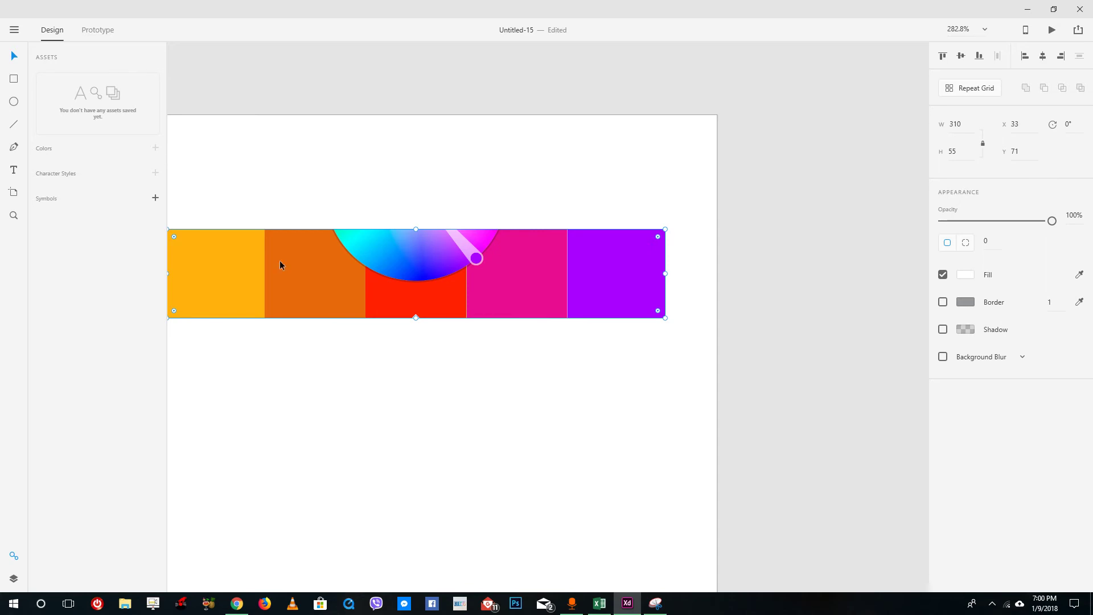
{"action": "scroll", "coordinate": [200, 264], "scroll_direction": "down", "scroll_amount": 3}
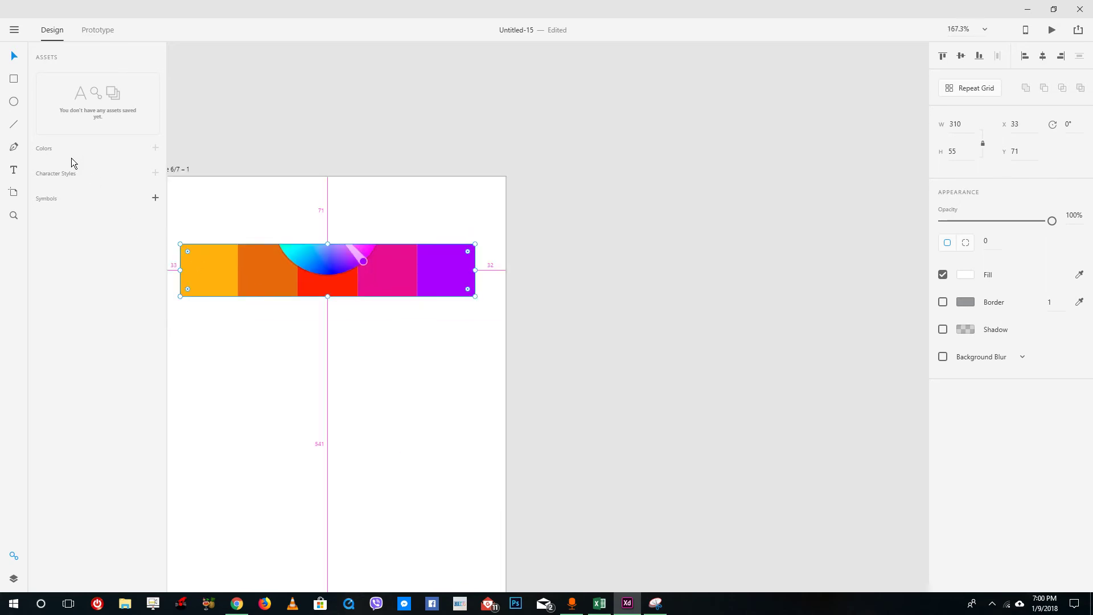
{"action": "scroll", "coordinate": [188, 308], "scroll_direction": "up", "scroll_amount": 3}
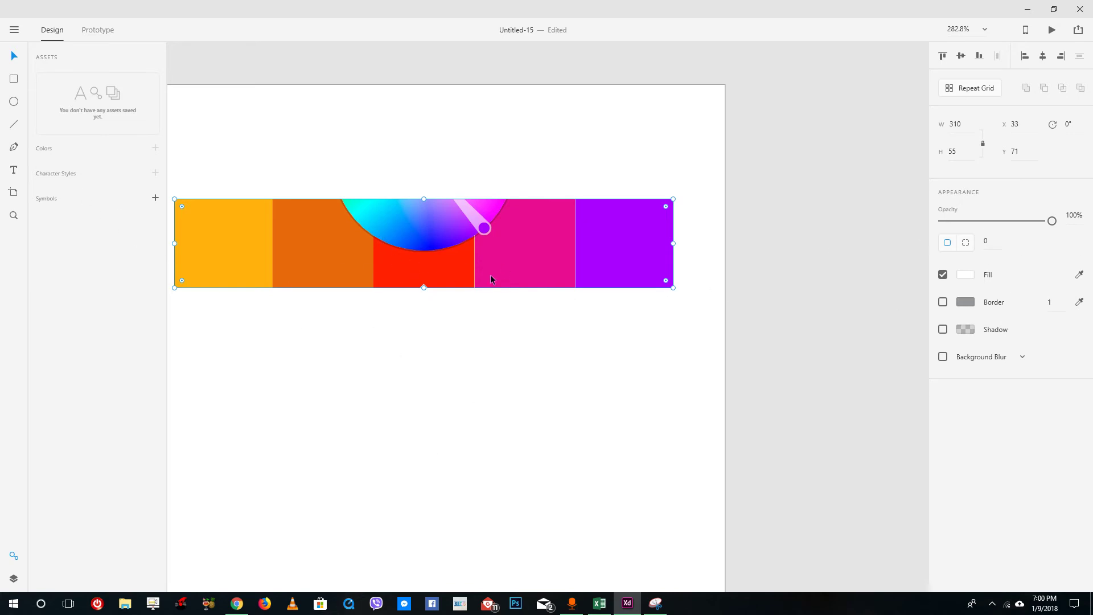
- Draw four separate rectangles below the palette image, about 39 × 25, 36 × 36, 30 × 20 and 48 × 32
{"action": "left_click", "coordinate": [13, 78]}
{"action": "left_click_drag", "start_coordinate": [238, 352], "coordinate": [301, 392]}
{"action": "left_click_drag", "start_coordinate": [357, 343], "coordinate": [414, 400]}
{"action": "left_click_drag", "start_coordinate": [455, 348], "coordinate": [503, 378]}
{"action": "left_click_drag", "start_coordinate": [518, 366], "coordinate": [595, 418]}
{"action": "left_click", "coordinate": [17, 60]}
- Fill the first rectangle with dark red #430F0F
{"action": "left_click", "coordinate": [299, 367]}
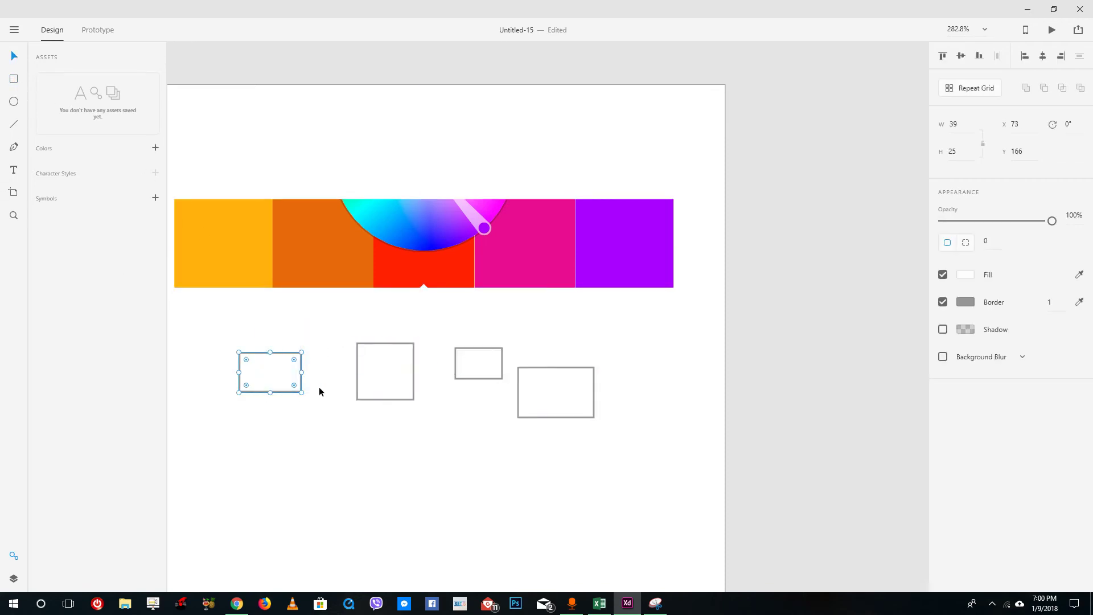
{"action": "left_click", "coordinate": [966, 276]}
{"action": "left_click", "coordinate": [872, 256]}
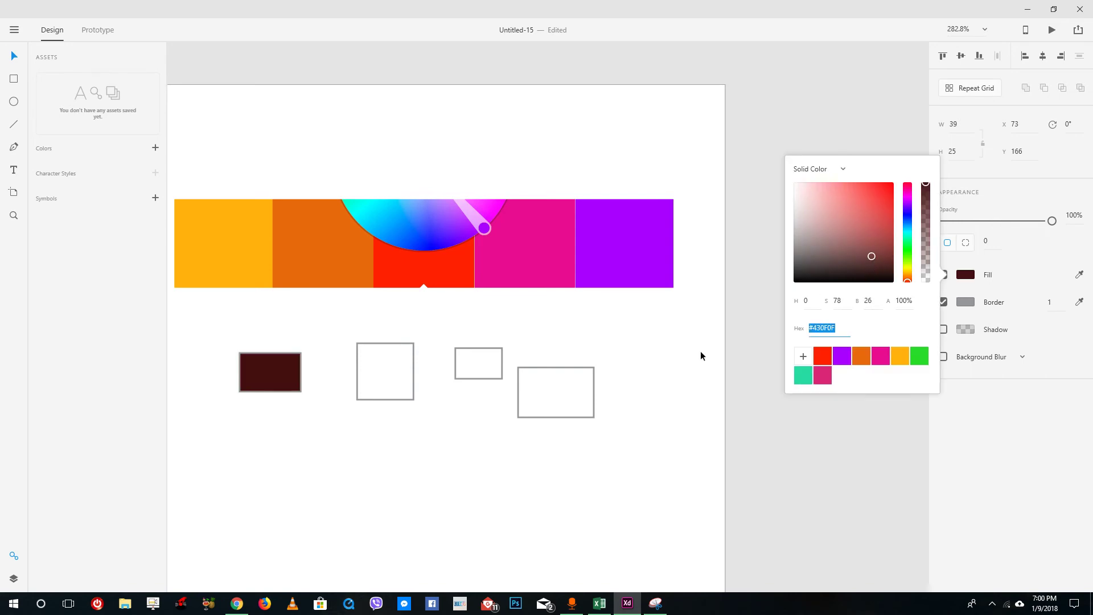
- Fill the second rectangle, the square one, with the saved magenta swatch
{"action": "left_click", "coordinate": [394, 367]}
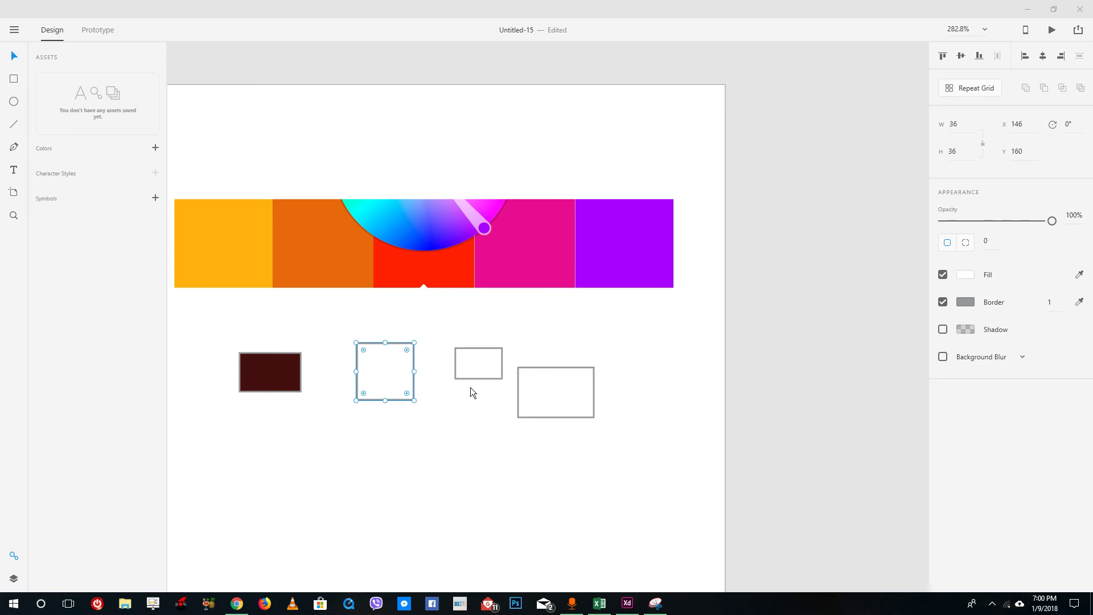
{"action": "key", "text": "alt+z"}
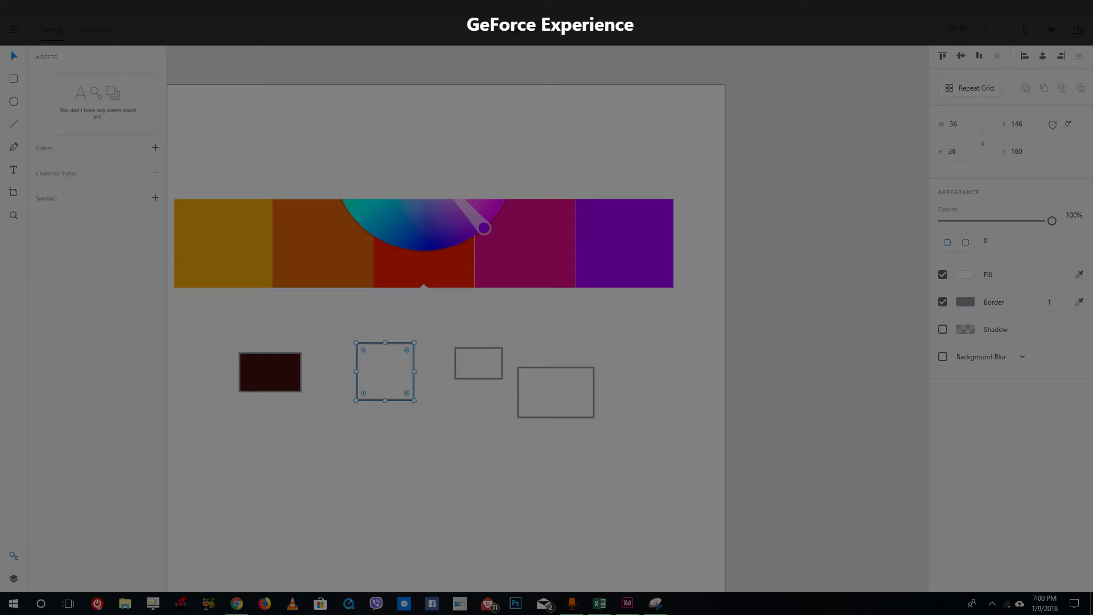
{"action": "left_click", "coordinate": [774, 358]}
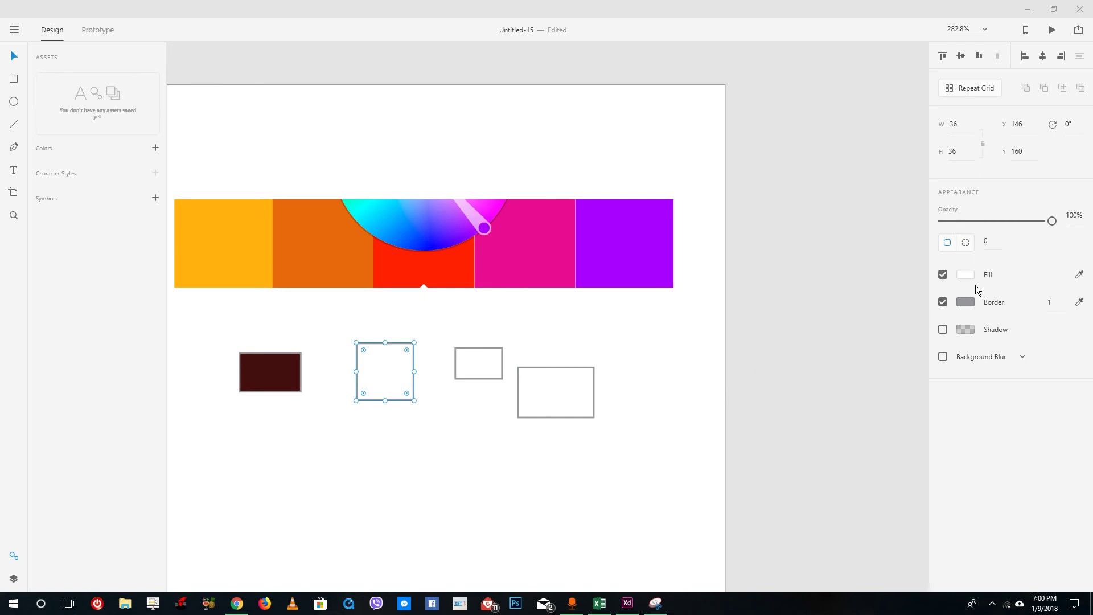
{"action": "left_click", "coordinate": [965, 274]}
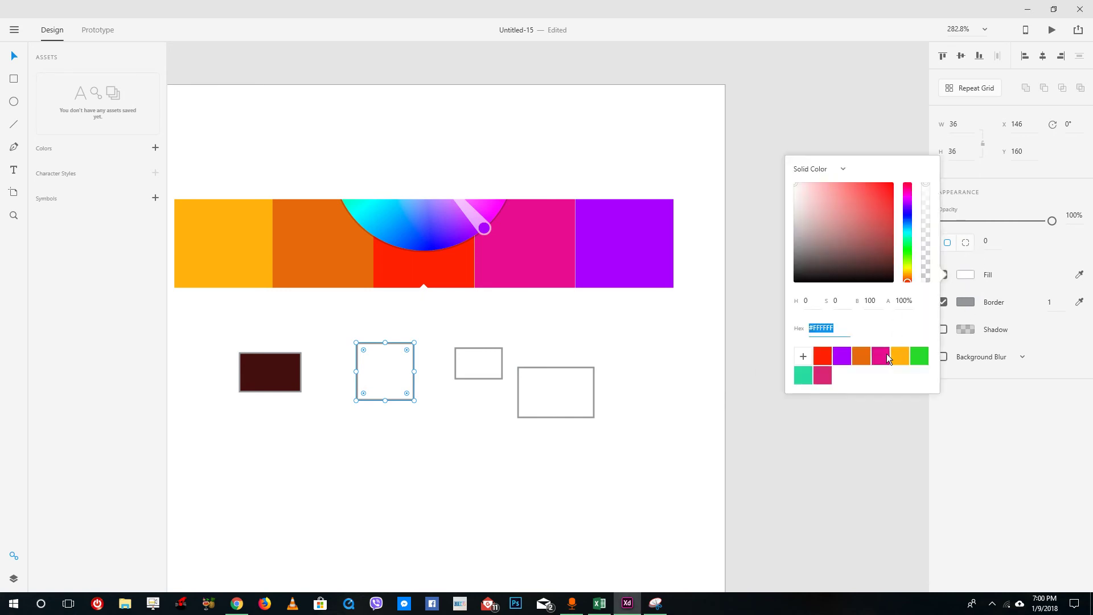
{"action": "left_click", "coordinate": [888, 357]}
- Fill the third rectangle with the saved green swatch and the fourth with the saved teal swatch
{"action": "left_click", "coordinate": [503, 373]}
{"action": "left_click", "coordinate": [966, 275]}
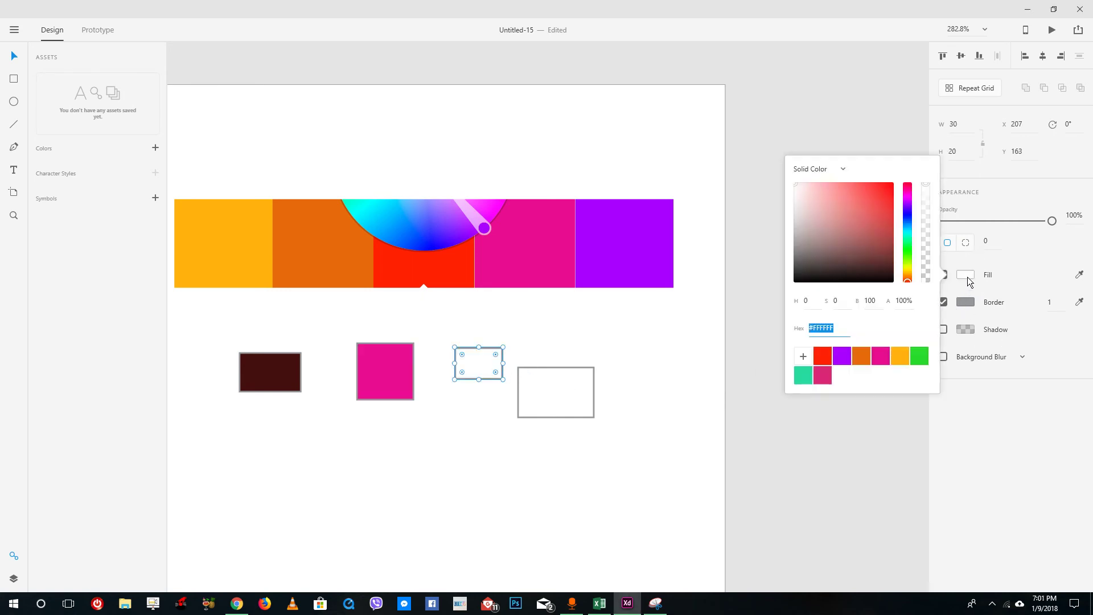
{"action": "left_click", "coordinate": [925, 356]}
{"action": "left_click", "coordinate": [595, 390]}
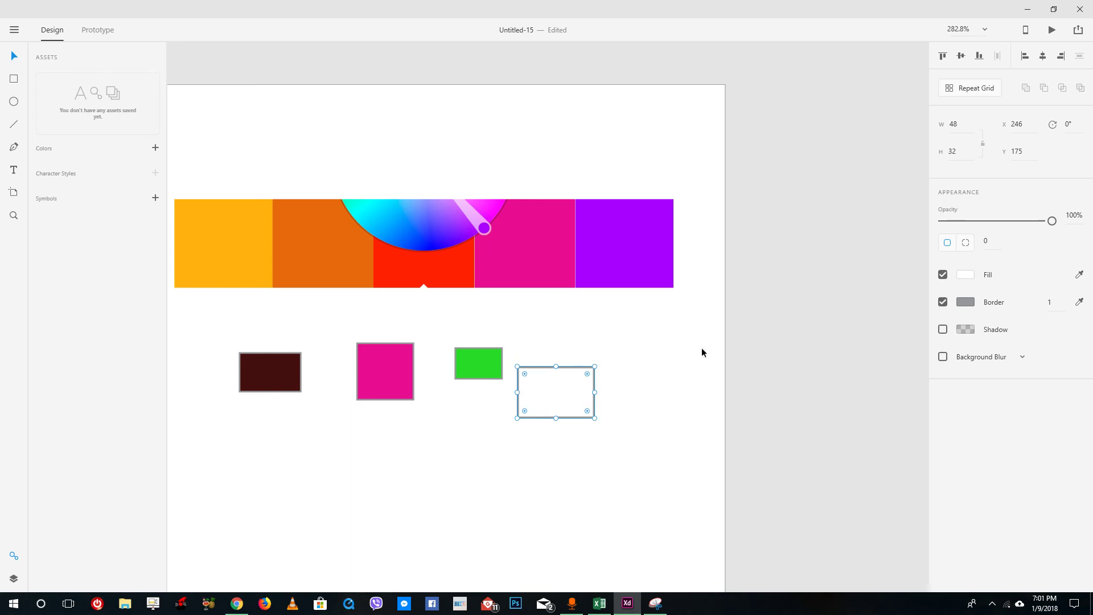
{"action": "left_click", "coordinate": [964, 276]}
{"action": "left_click", "coordinate": [804, 375]}
{"action": "left_click", "coordinate": [750, 390]}
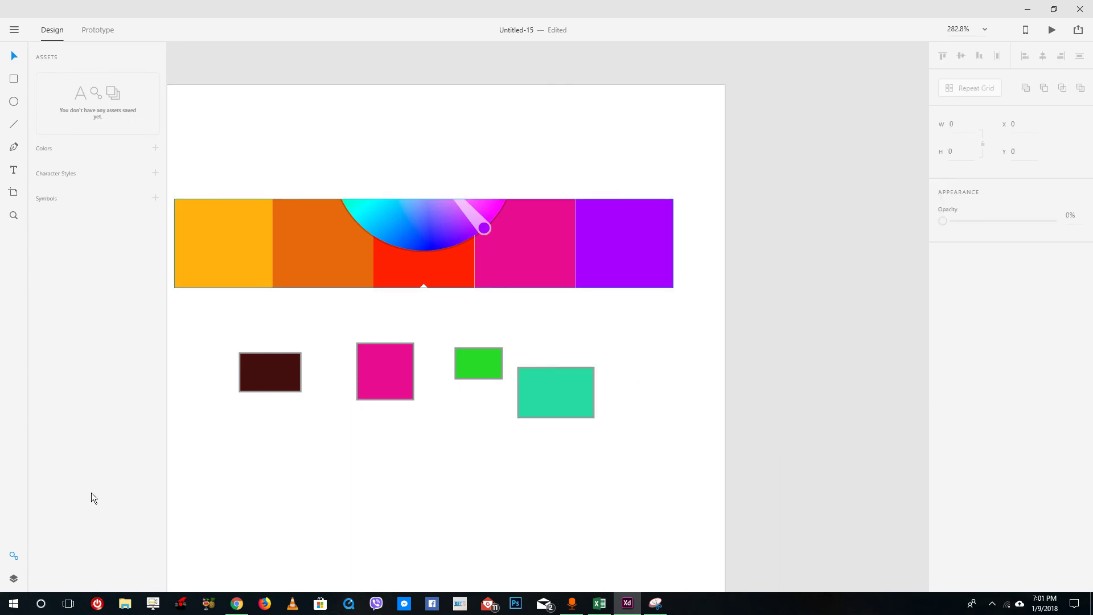
- Add the fill and border colours of all four rectangles to the document's color assets
{"action": "left_click_drag", "start_coordinate": [195, 313], "coordinate": [621, 462]}
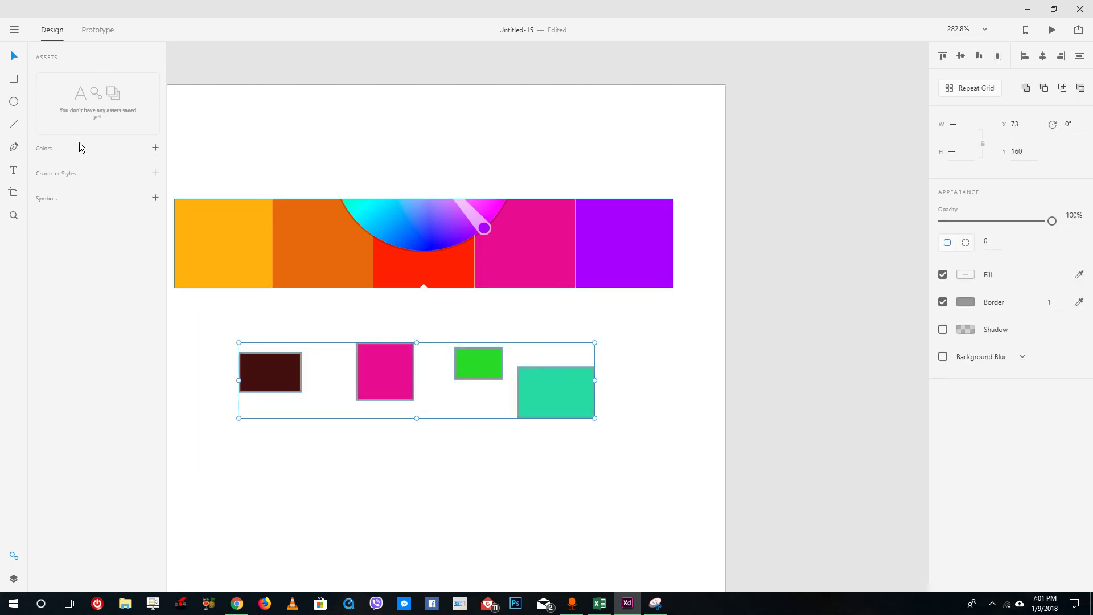
{"action": "left_click", "coordinate": [155, 148]}
{"action": "left_click", "coordinate": [281, 238]}
{"action": "left_click", "coordinate": [229, 122]}
{"action": "left_click", "coordinate": [268, 203]}
{"action": "left_click", "coordinate": [320, 176]}
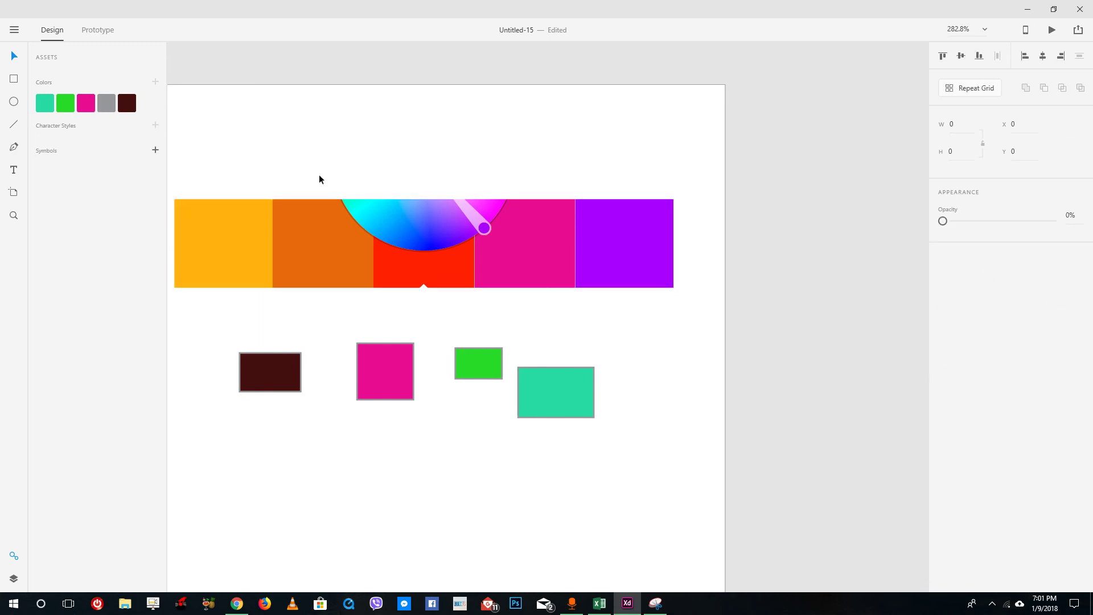
{"action": "left_click", "coordinate": [339, 261]}
{"action": "left_click", "coordinate": [315, 155]}
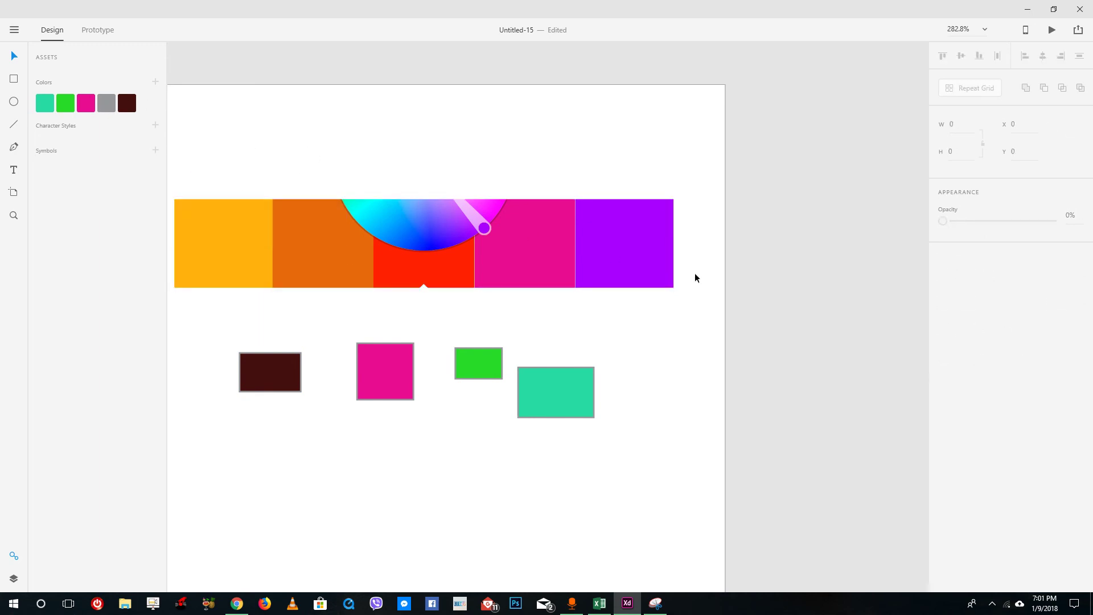